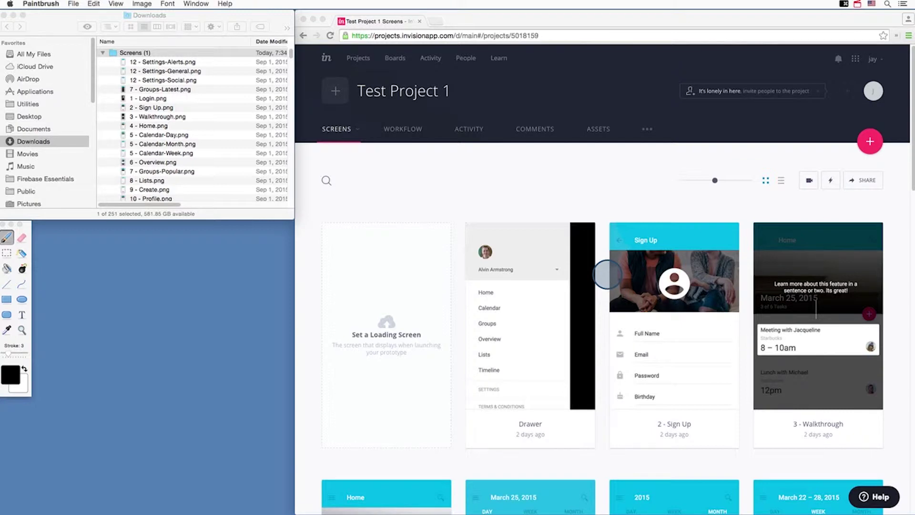
- Open 9 - Create.png from Downloads in Paintbrush and shift its window left
left_click(73, 4)
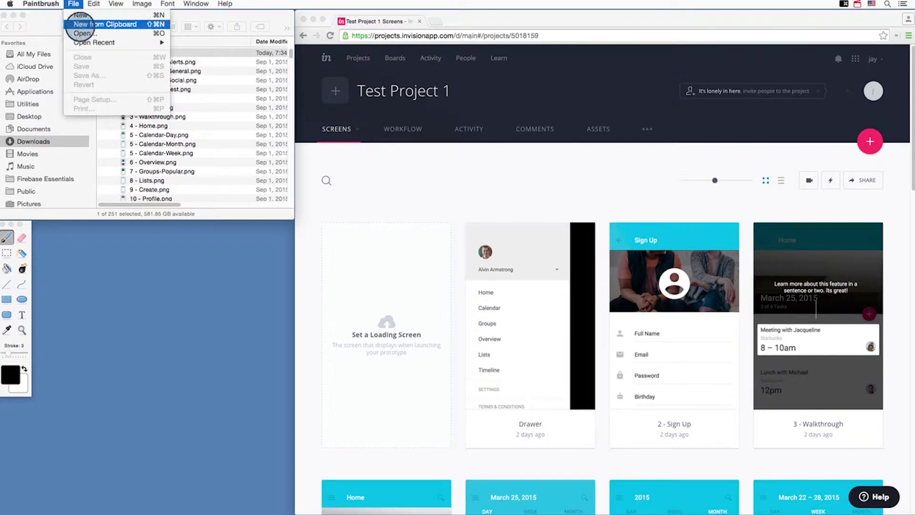
left_click(106, 33)
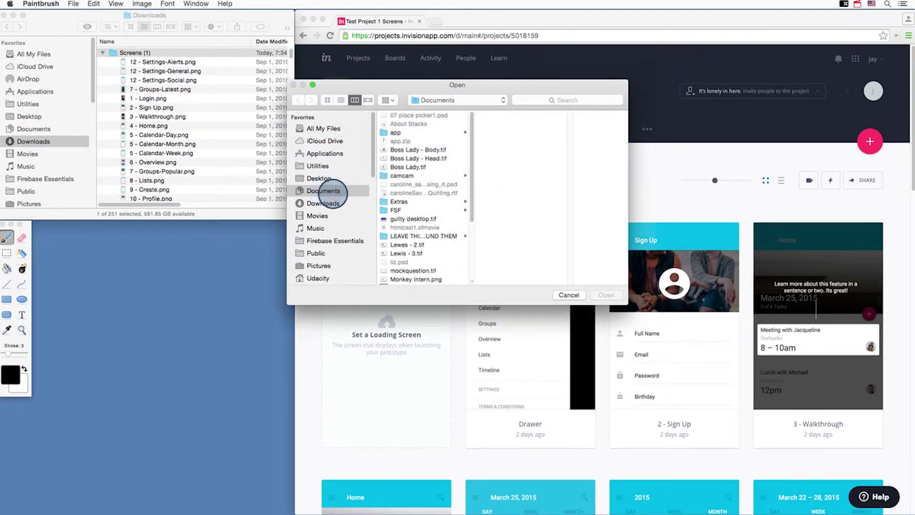
left_click(327, 204)
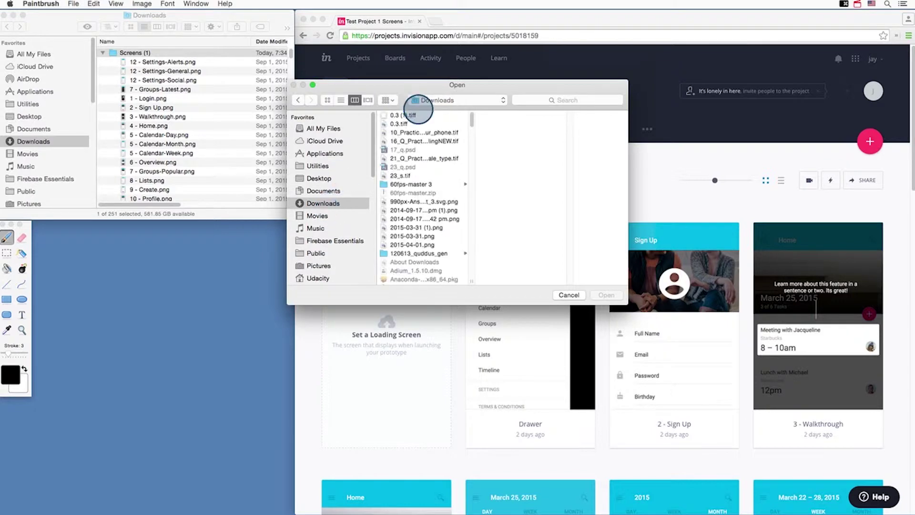
left_click_drag(408, 16, 375, 14)
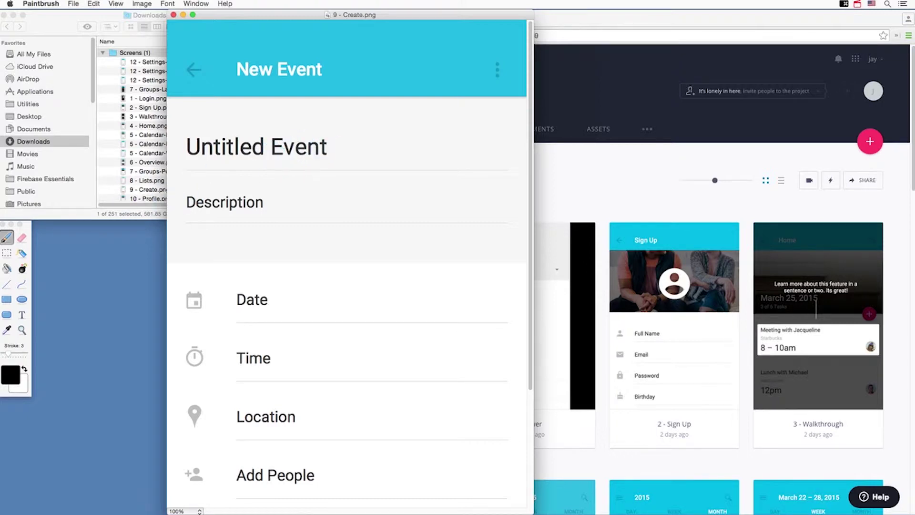
- Cover 'Event' in the Untitled Event title with a copied blank white patch
left_click(6, 252)
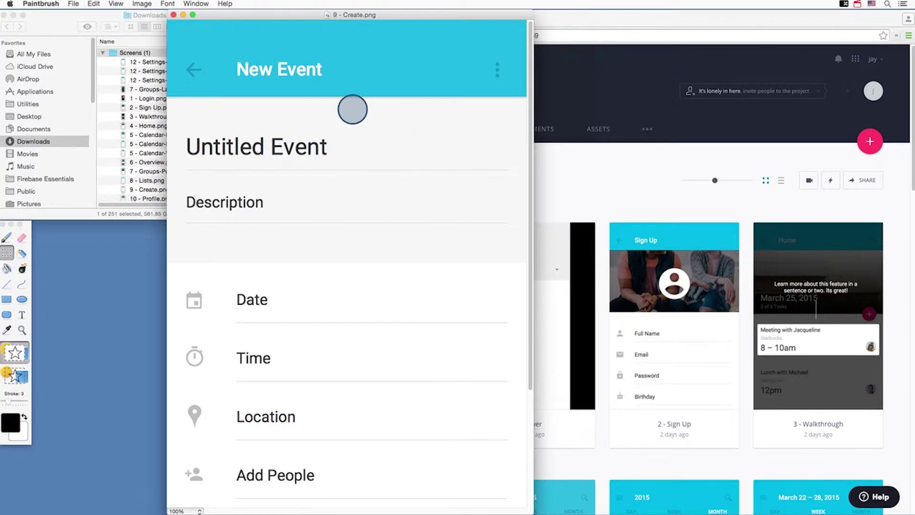
left_click_drag(352, 106, 458, 156)
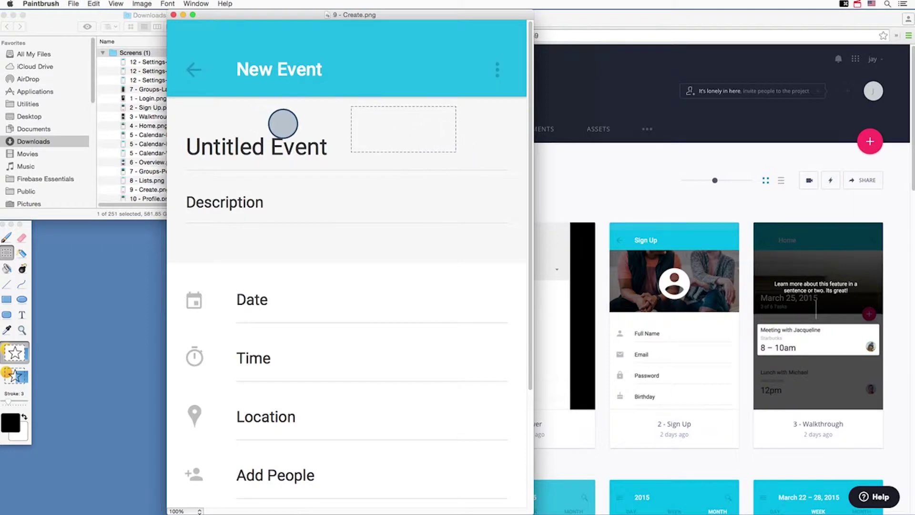
key("super+c")
key("super+v")
left_click_drag(239, 49, 338, 149)
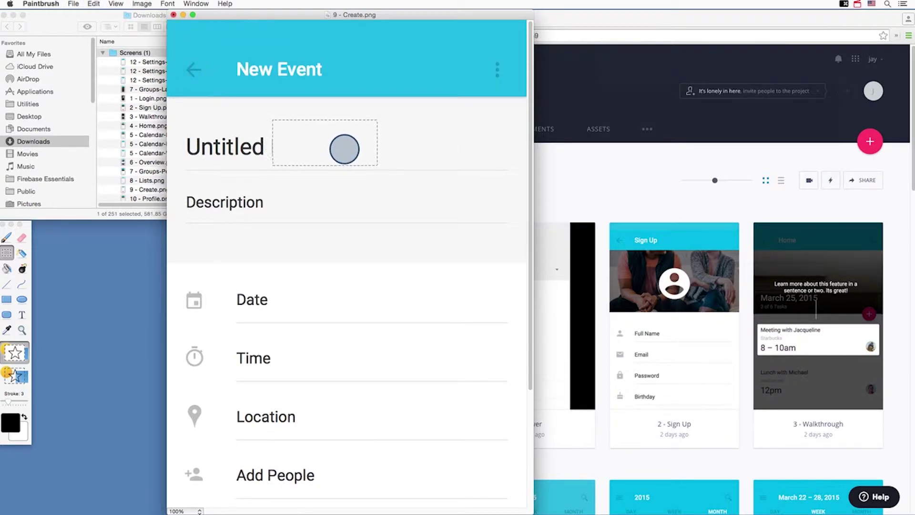
left_click(430, 131)
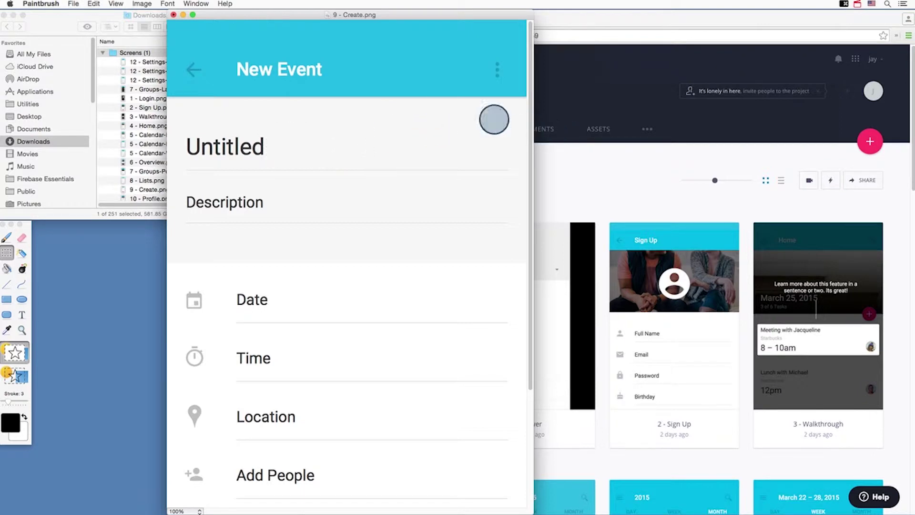
- Cover 'Event' in the header with a cyan patch so it reads 'New'
left_click_drag(366, 45, 455, 87)
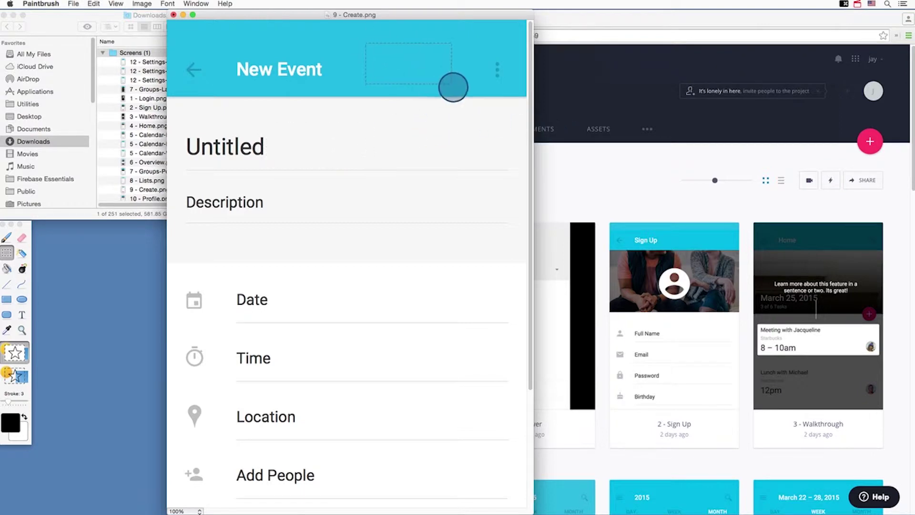
mouse_move(428, 66)
left_mouse_down()
mouse_move(230, 43)
mouse_move(337, 66)
left_mouse_up()
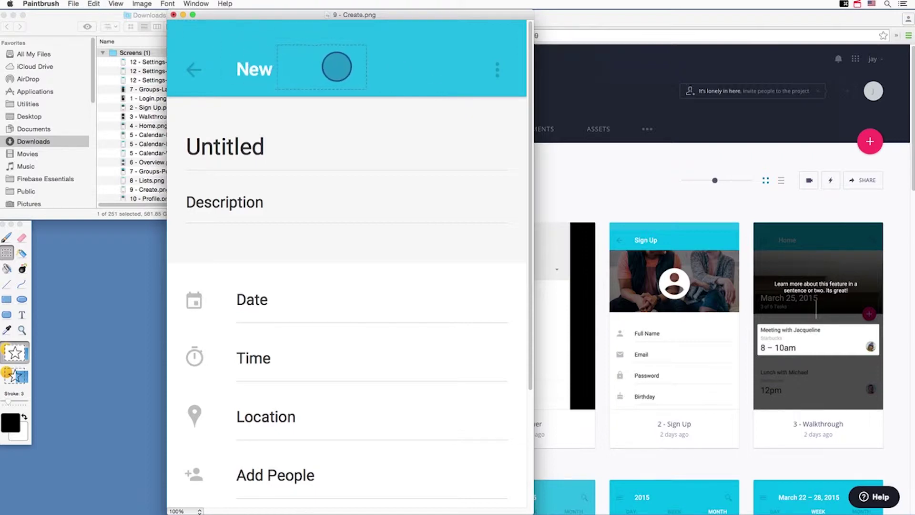
left_click(498, 145)
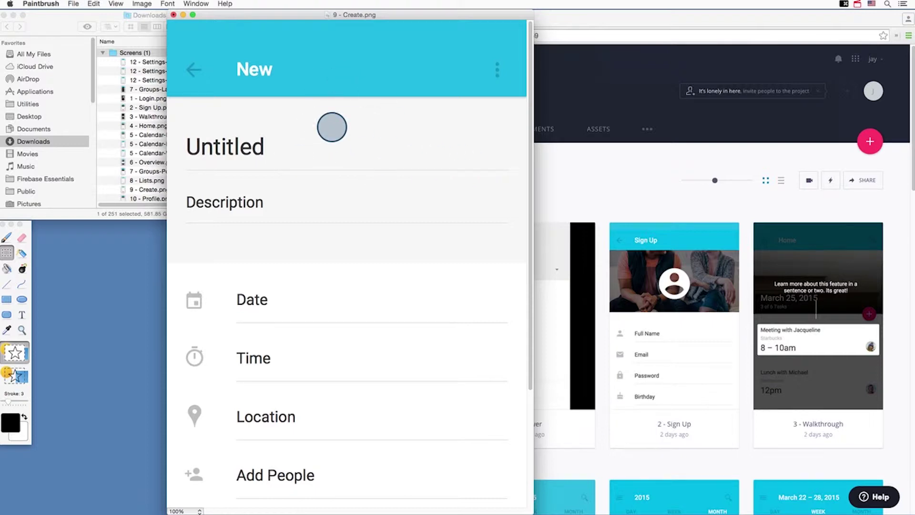
left_click(22, 313)
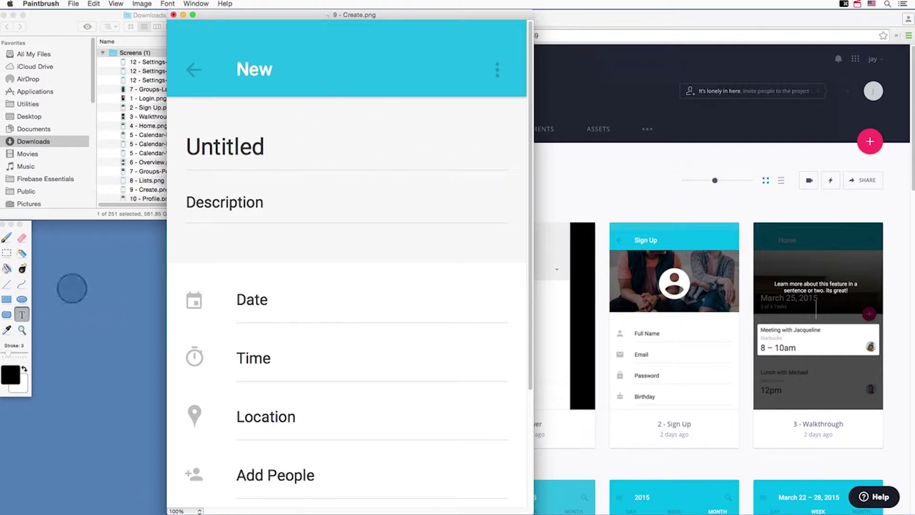
- Add 'Task' after New and Untitled, then save and close the image
left_click(306, 151)
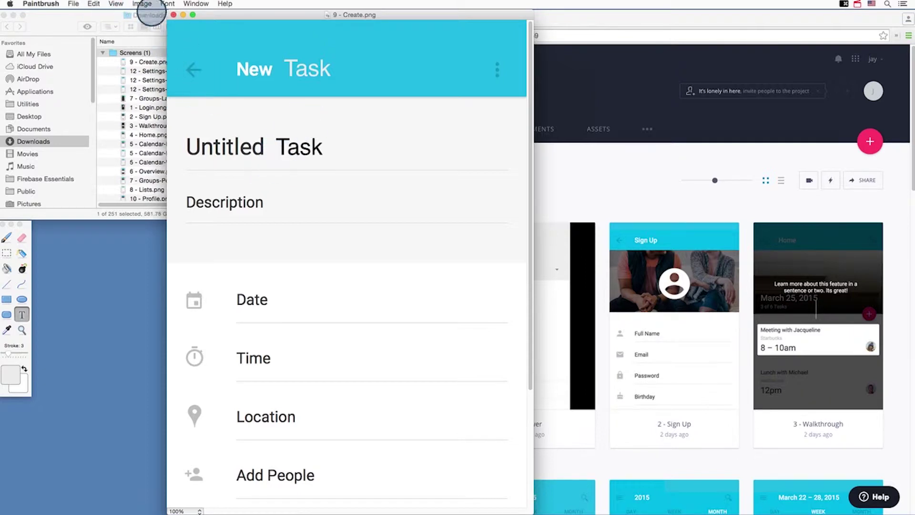
left_click(174, 14)
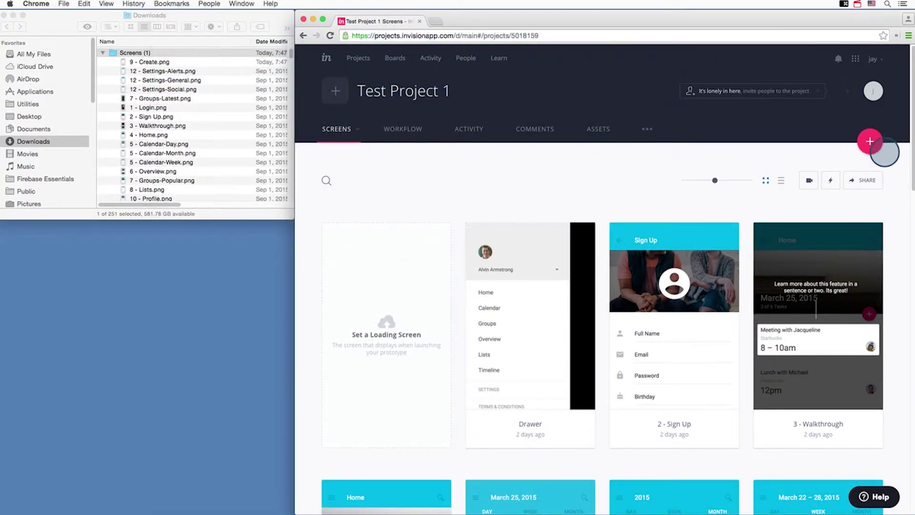
- Drop the edited 9 - Create.png from Downloads onto Test Project 1's upload area
left_click(870, 143)
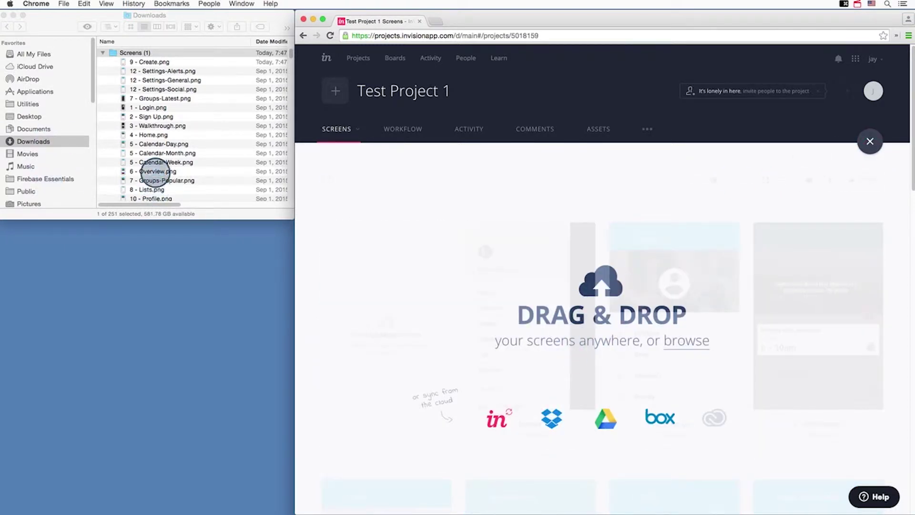
left_click(153, 63)
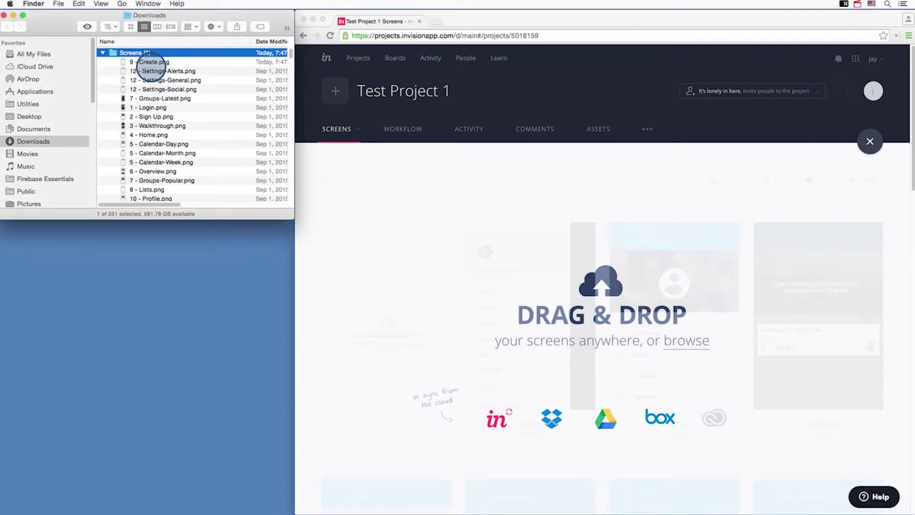
left_click_drag(153, 64, 608, 300)
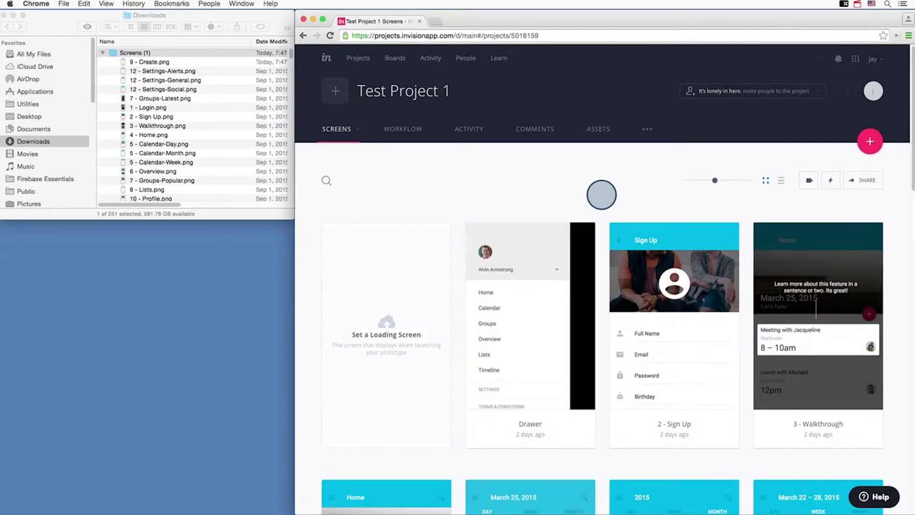
- Scroll the Screens page to the 9 - Create thumbnail now showing New Task
scroll(601, 194, "down", 1)
scroll(601, 199, "down", 7)
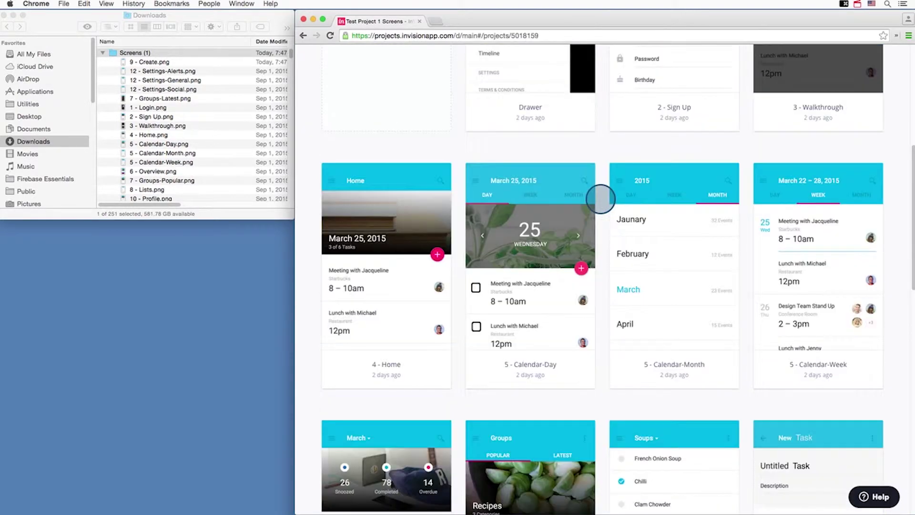
scroll(600, 198, "down", 8)
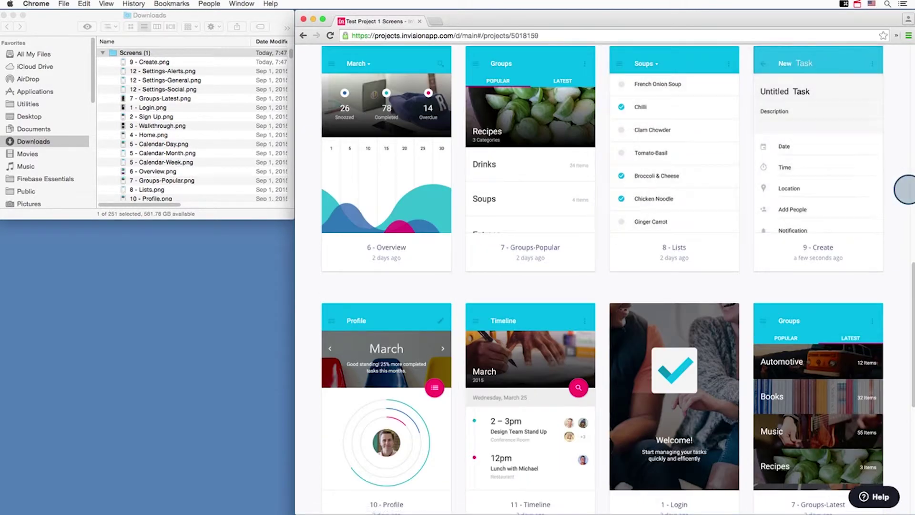
scroll(905, 188, "up", 1)
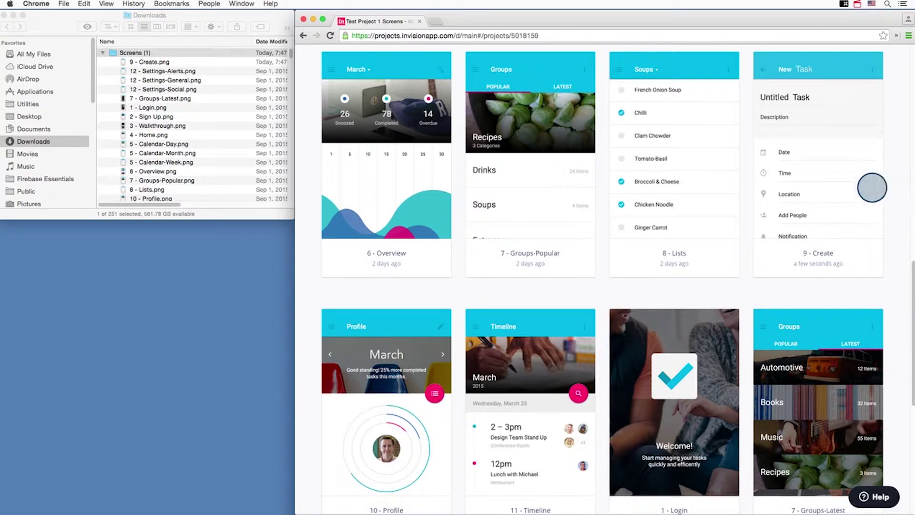
mouse_move(818, 157)
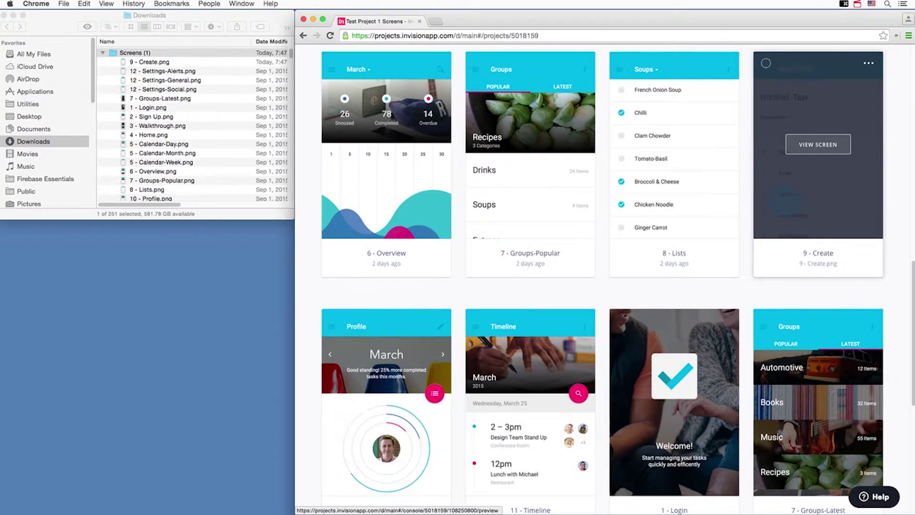
left_click(818, 144)
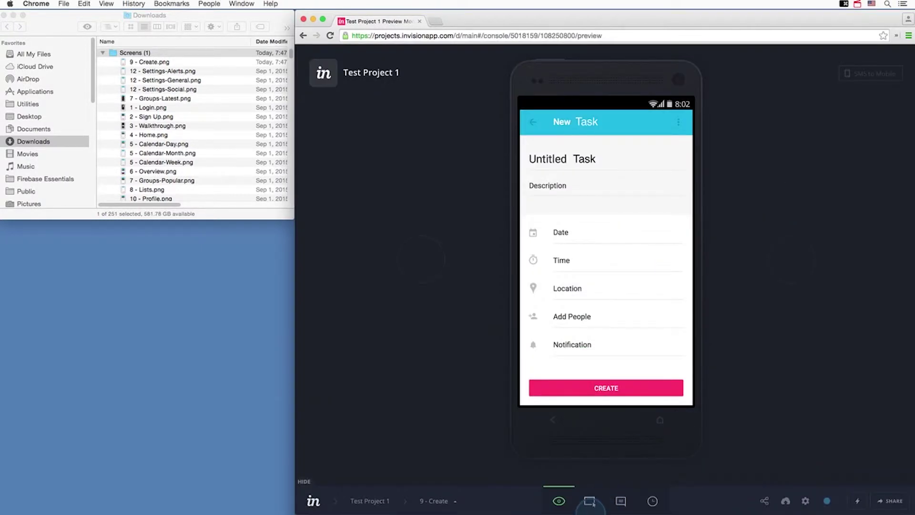
left_click(589, 500)
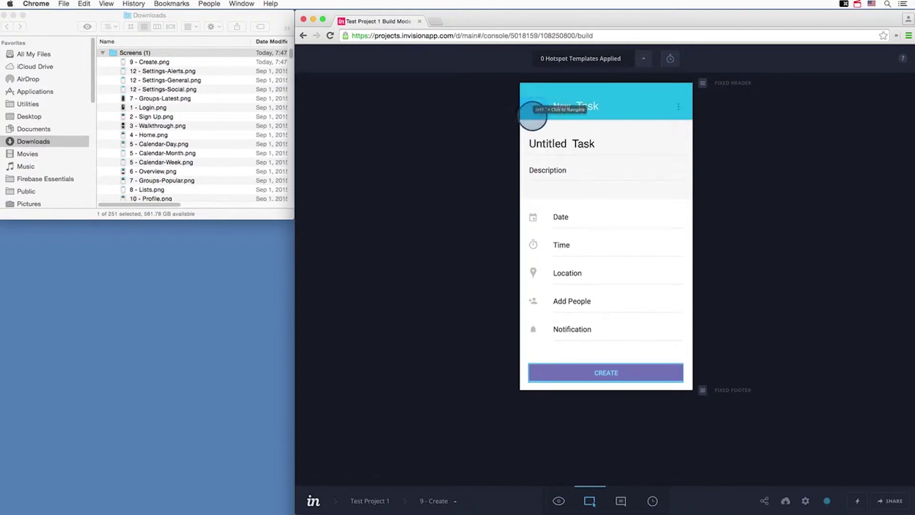
left_click_drag(527, 363, 682, 382)
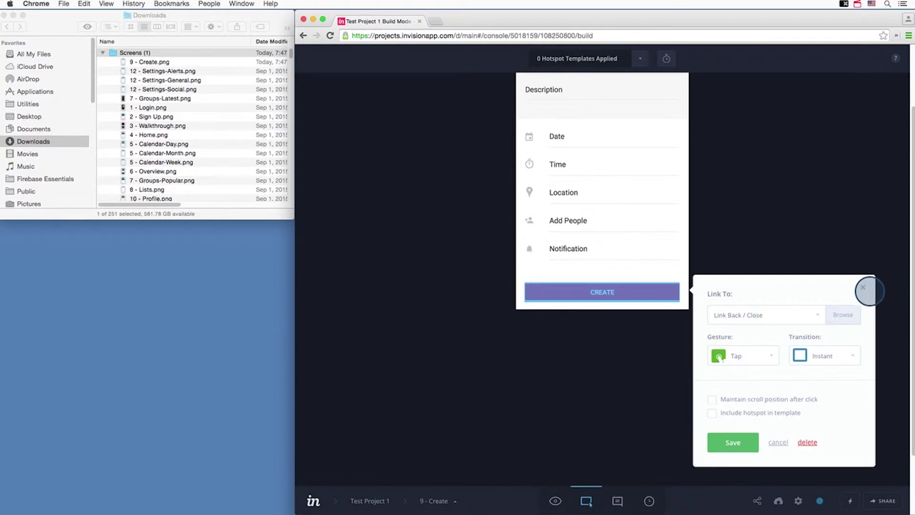
left_click(862, 287)
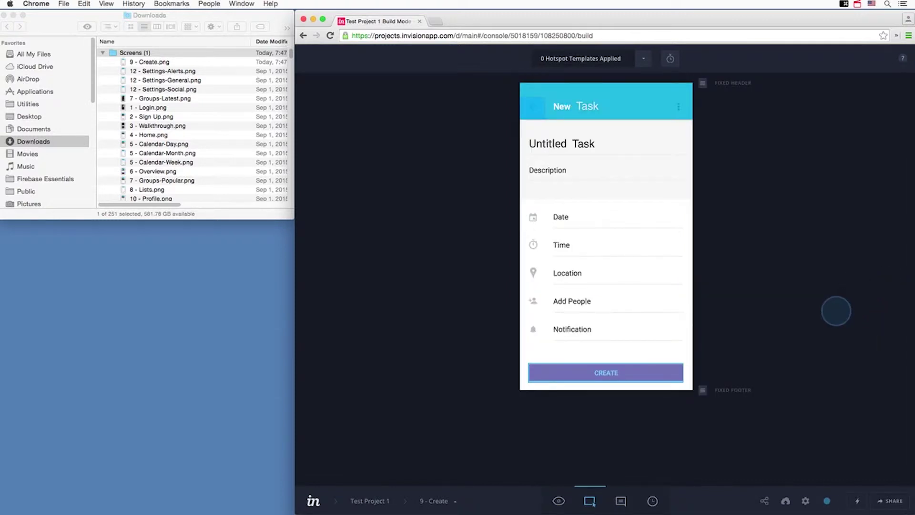
key("Escape")
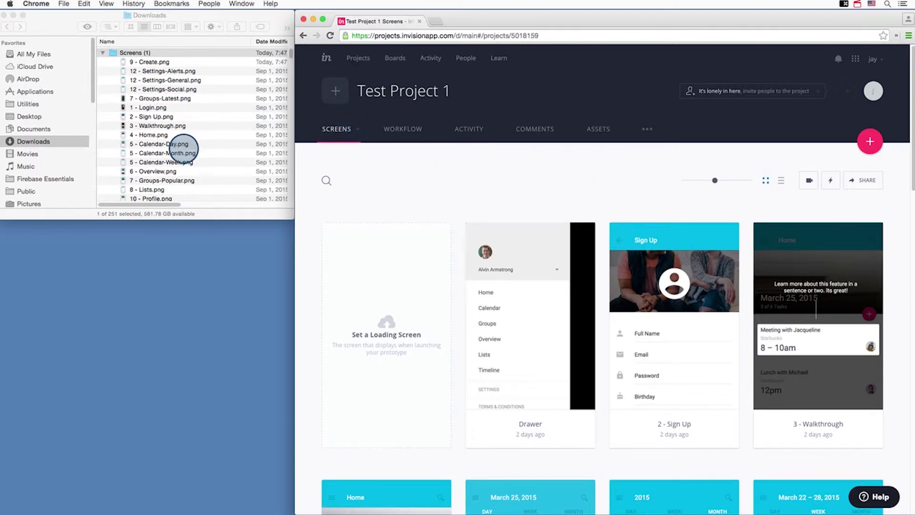
- Launch Paintbrush and open 5 - Calendar-Day.png in an image window
left_click(182, 146)
double_click(182, 144)
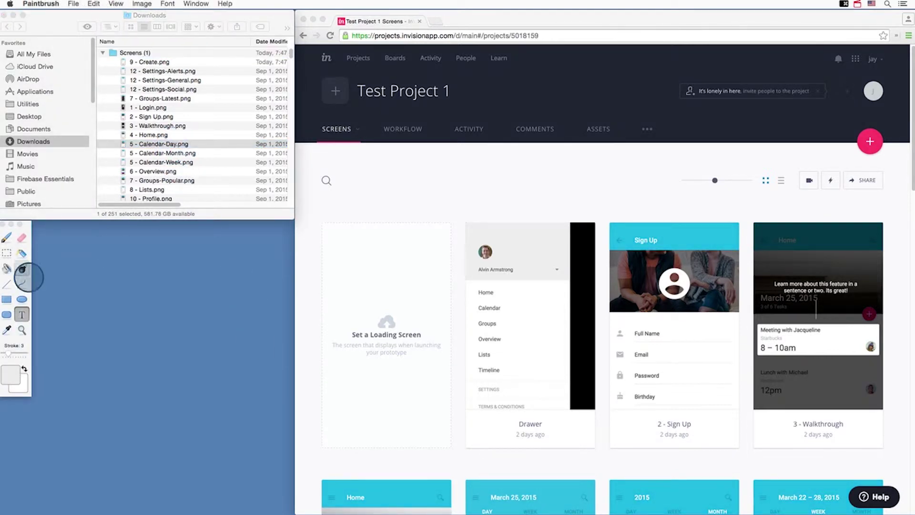
left_click(74, 5)
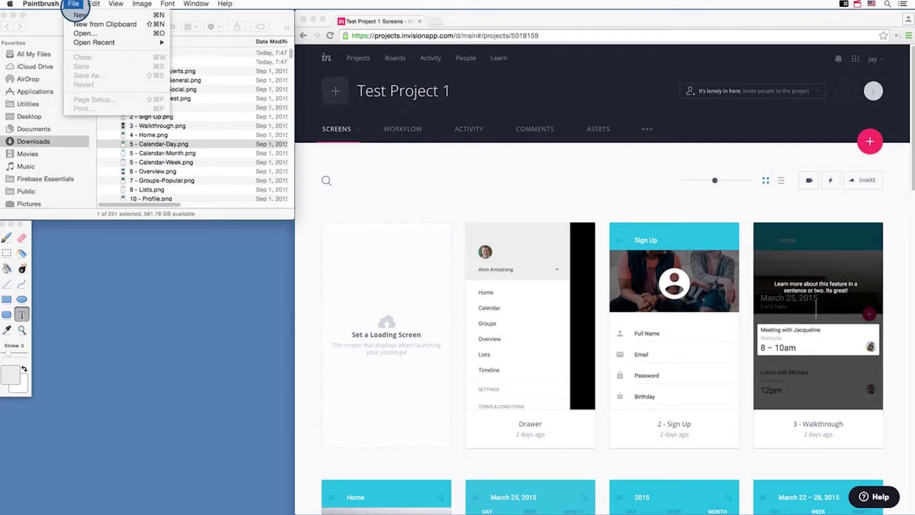
left_click(91, 35)
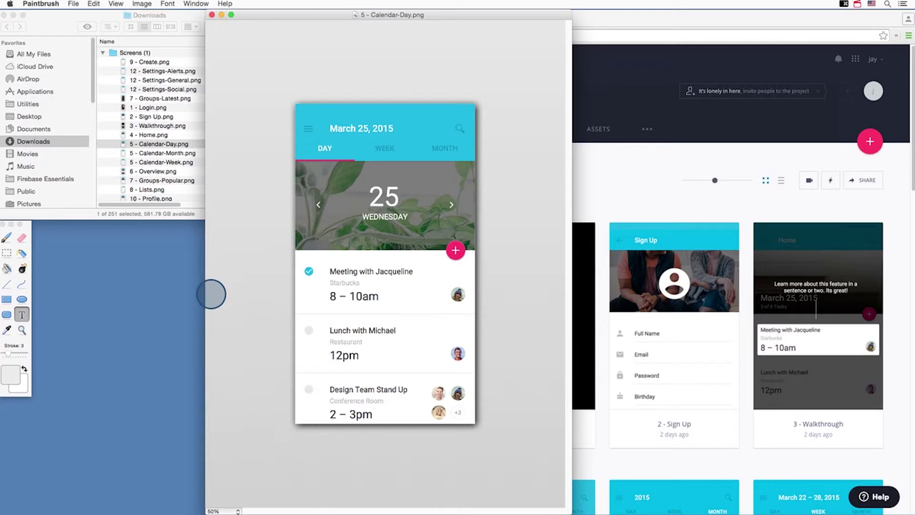
- Cut the grey markers beside Meeting with Jacqueline, Lunch with Michael and Design Team Stand Up
left_click(7, 253)
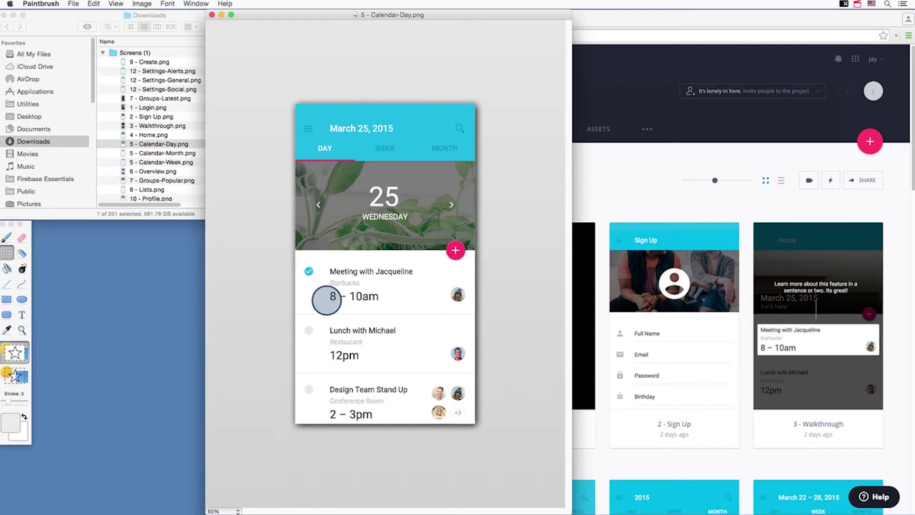
left_click_drag(314, 301, 322, 303)
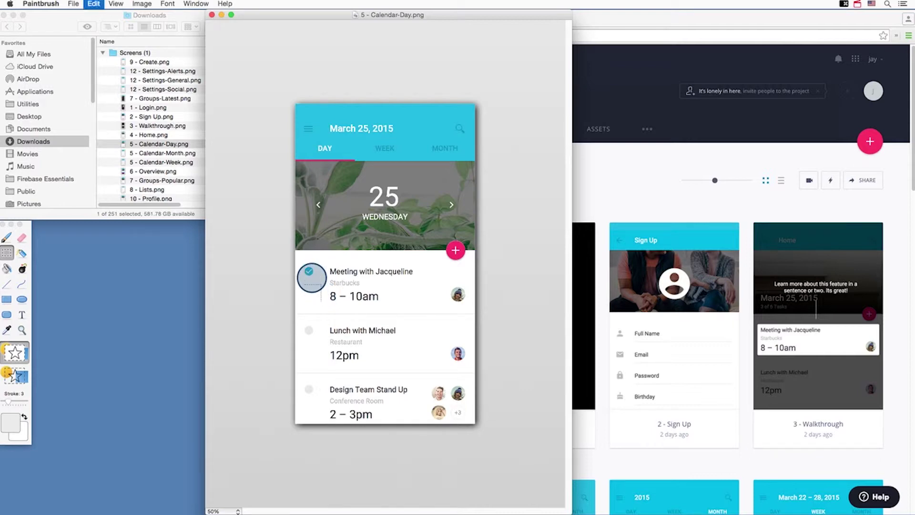
key("super+x")
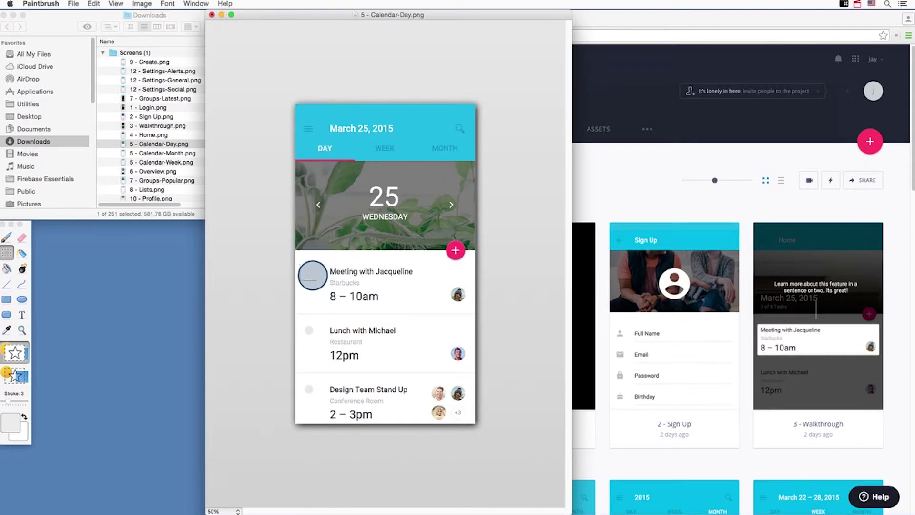
left_click_drag(303, 324, 316, 336)
key("super+x")
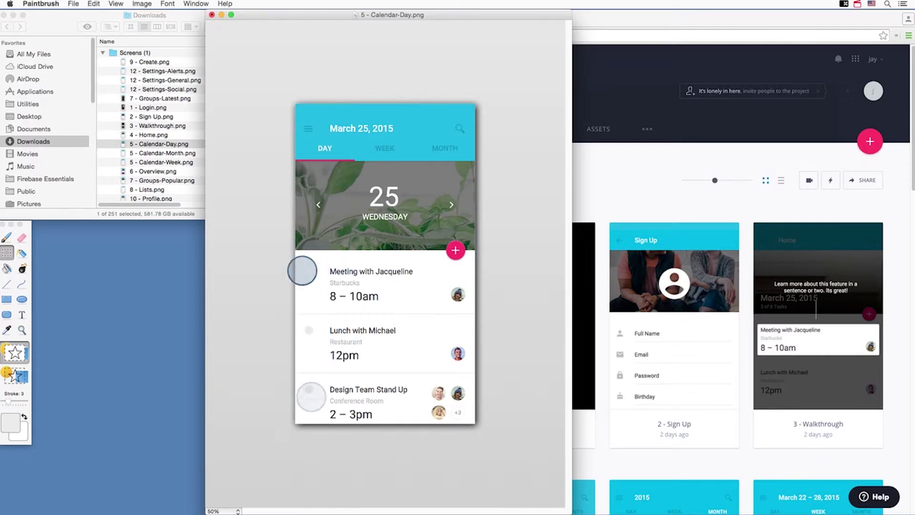
left_click_drag(302, 384, 310, 394)
key("super+x")
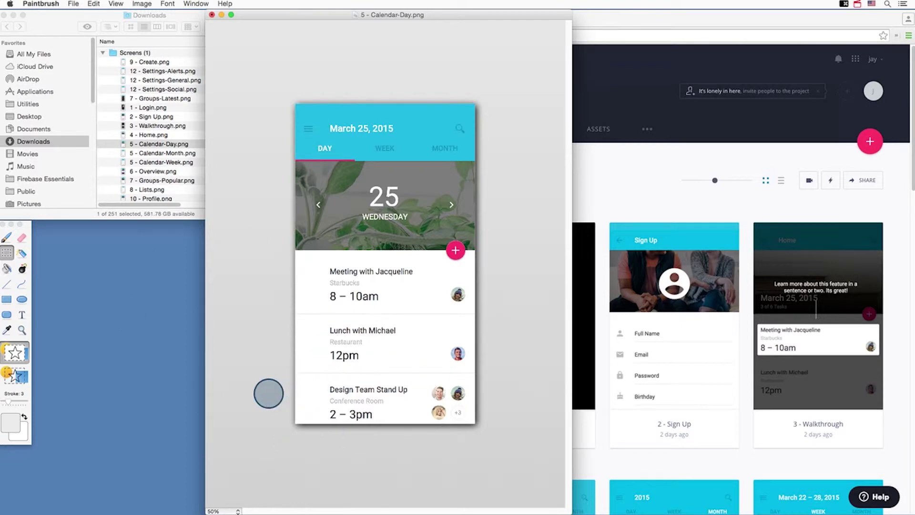
- Draw a black rounded-rectangle checkbox beside the first event
left_click(8, 314)
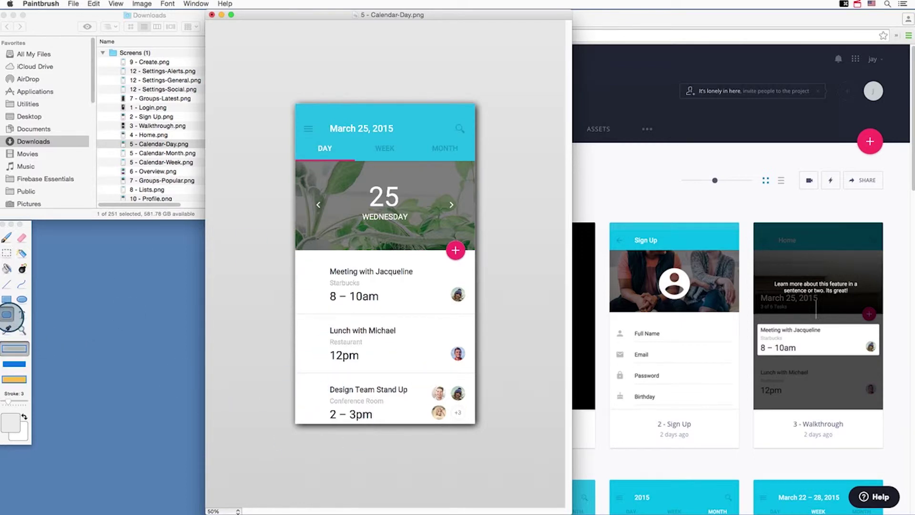
left_click(12, 422)
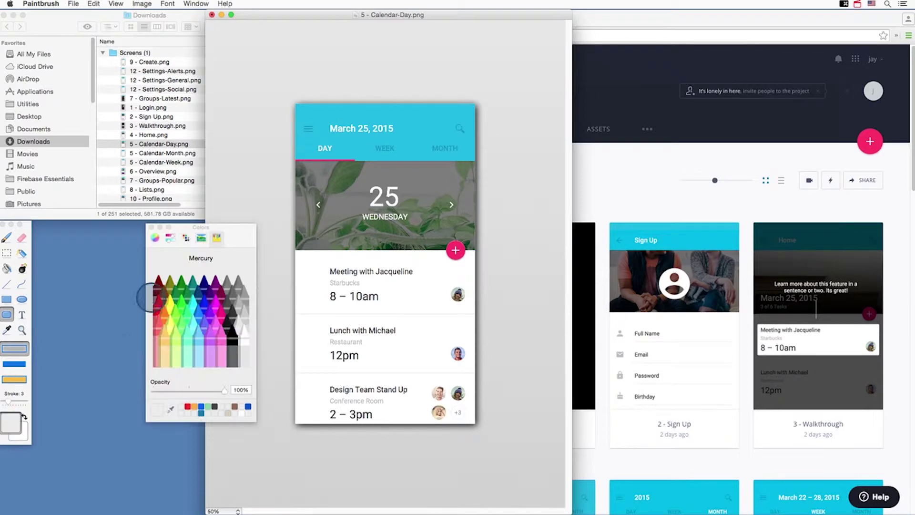
left_click(229, 328)
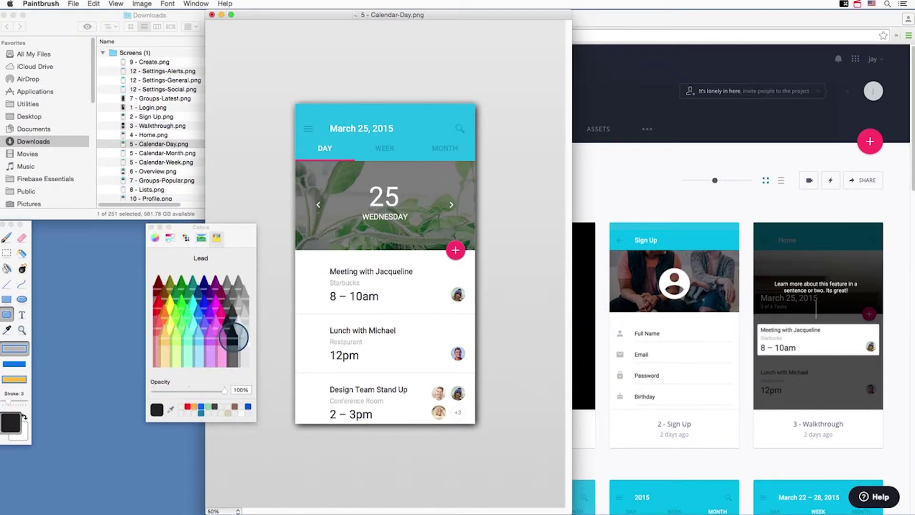
left_click(152, 228)
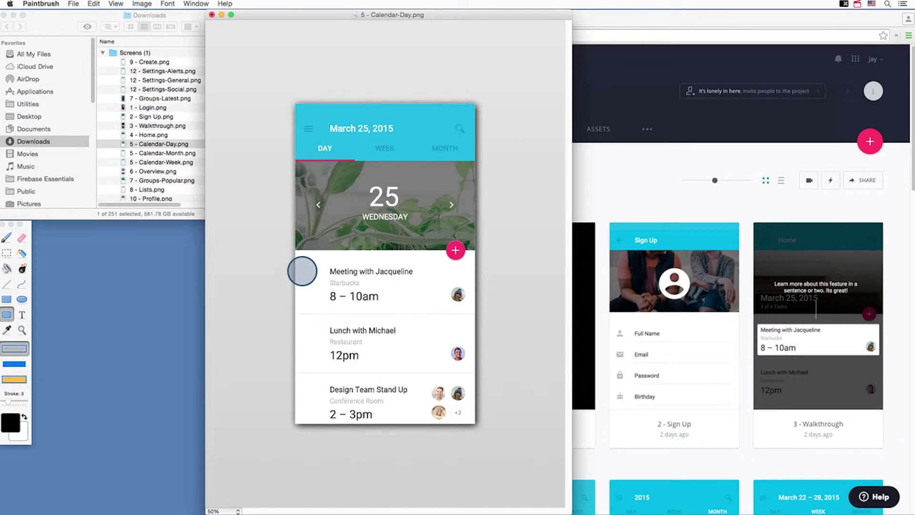
left_click_drag(302, 271, 314, 282)
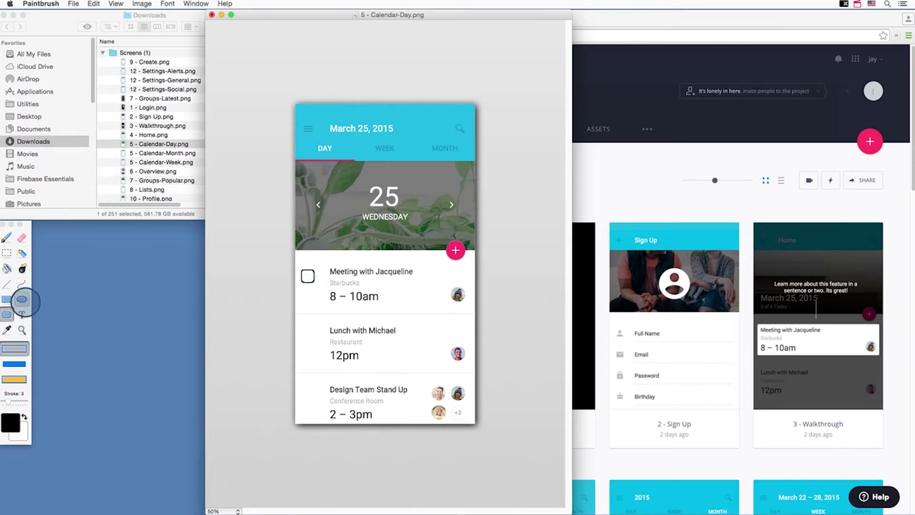
- Paste checkbox copies beside Lunch with Michael and Design Team Stand Up
left_click(6, 253)
left_click_drag(322, 270, 296, 294)
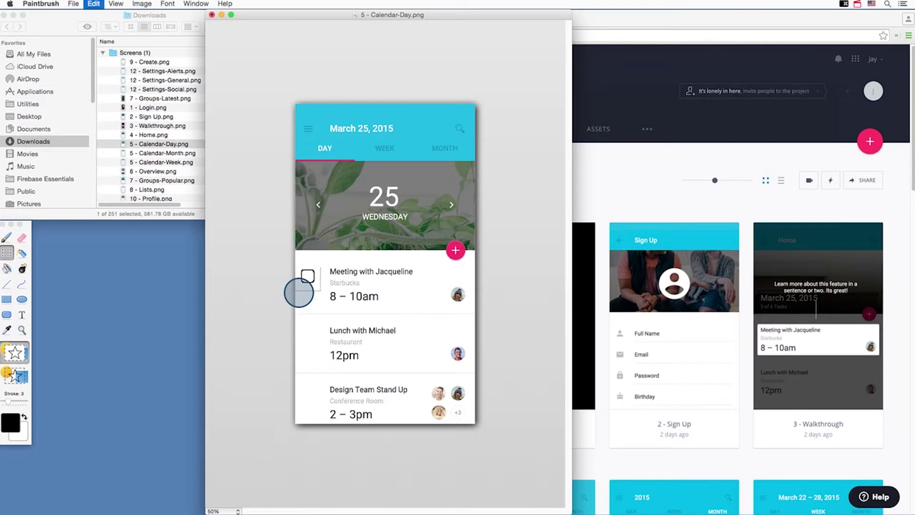
key("super+v")
left_click_drag(316, 124, 312, 351)
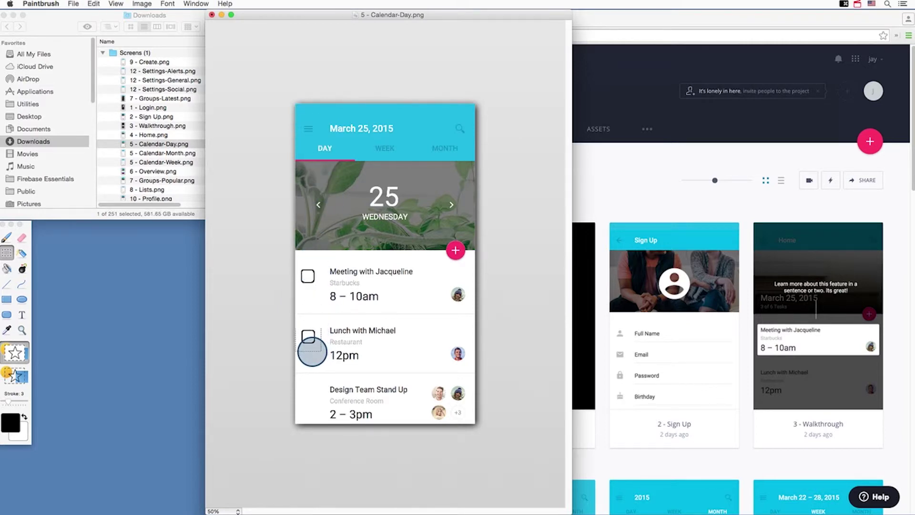
key("super+v")
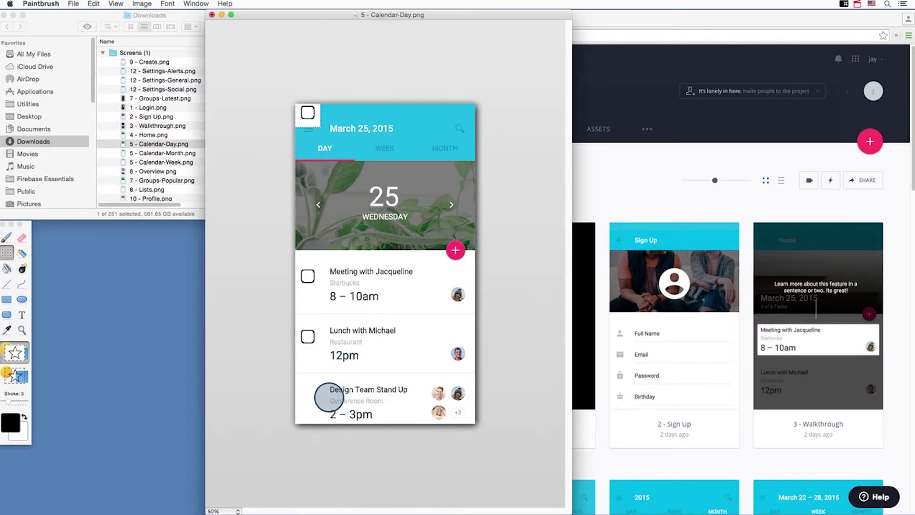
mouse_move(306, 119)
left_mouse_down()
mouse_move(317, 409)
mouse_move(312, 400)
left_mouse_up()
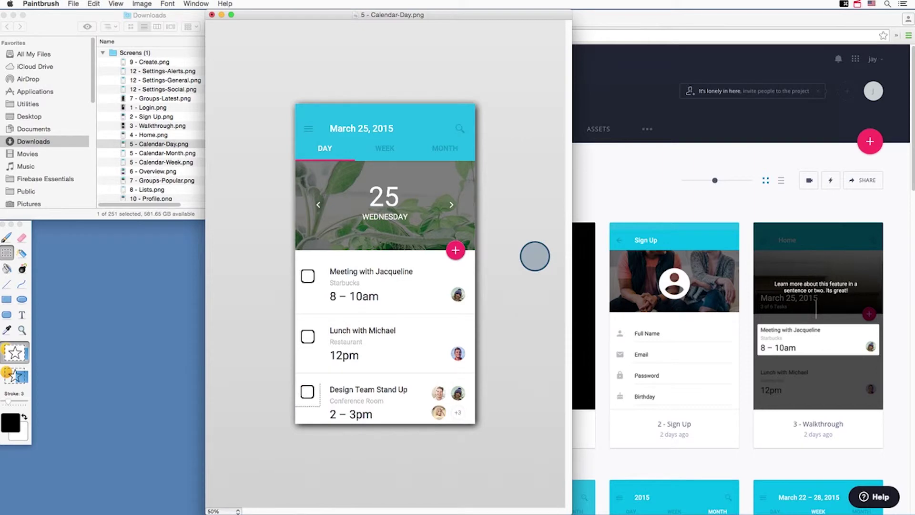
left_click(366, 403)
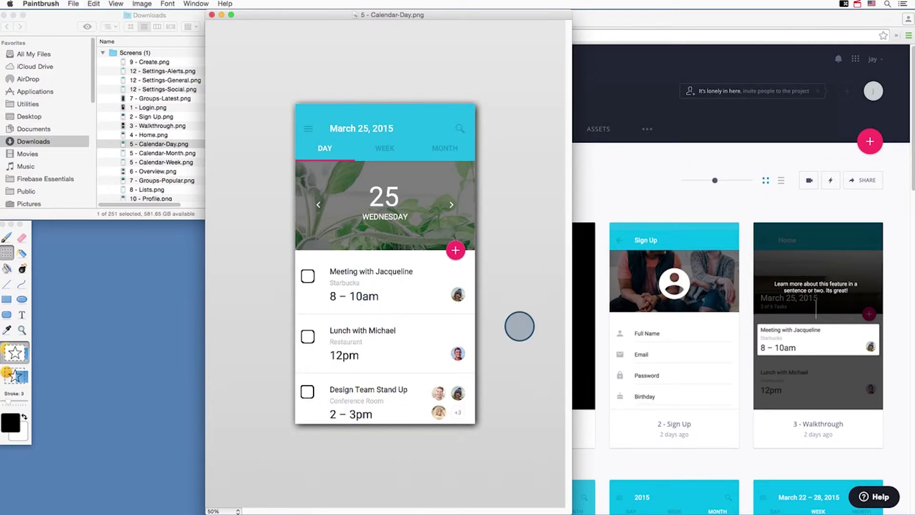
- Close the edited image and drop 5 - Calendar-Day.png onto the InVision upload overlay
left_click(212, 15)
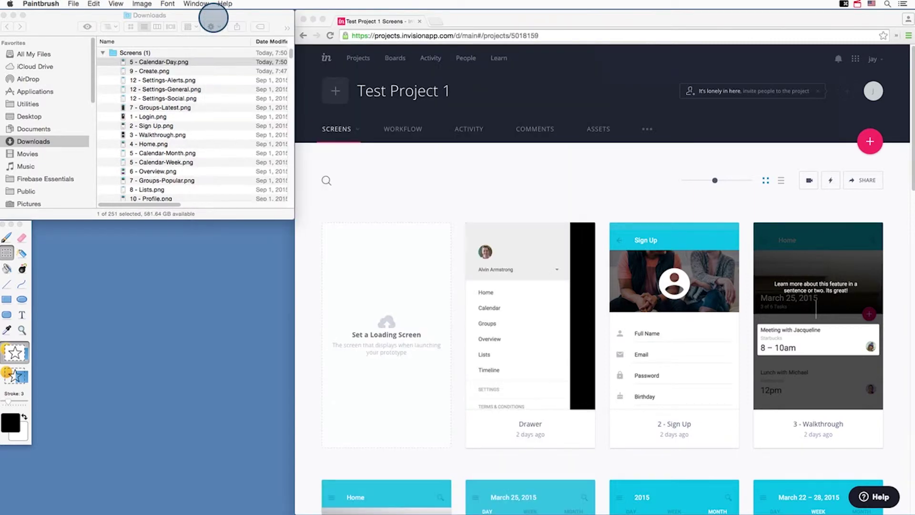
left_click_drag(179, 61, 285, 316)
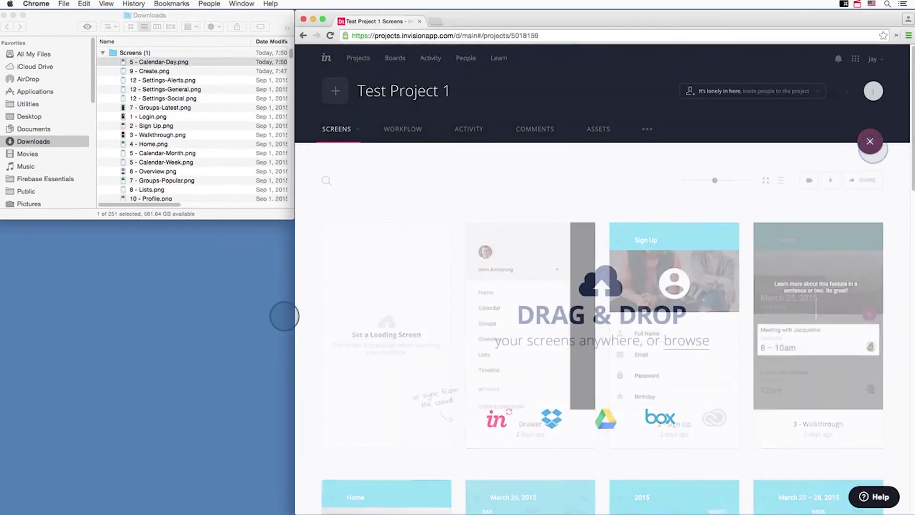
left_click(869, 141)
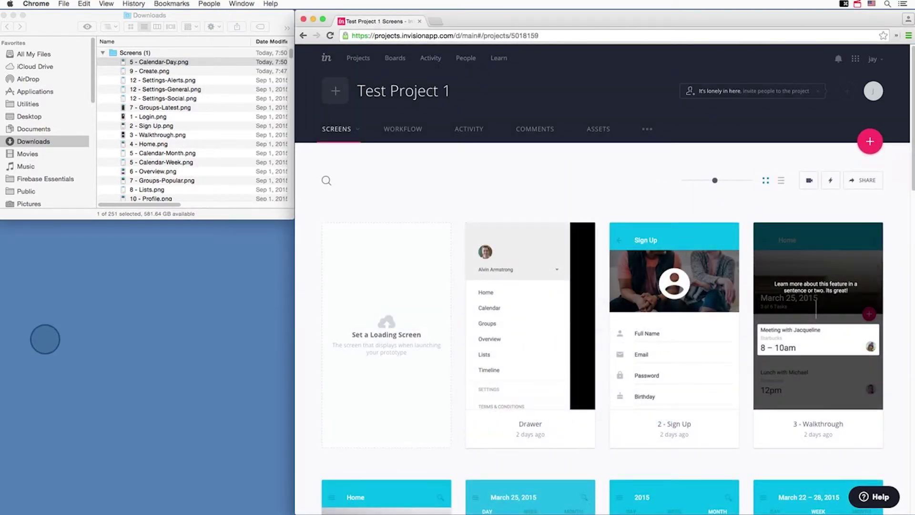
left_click(869, 141)
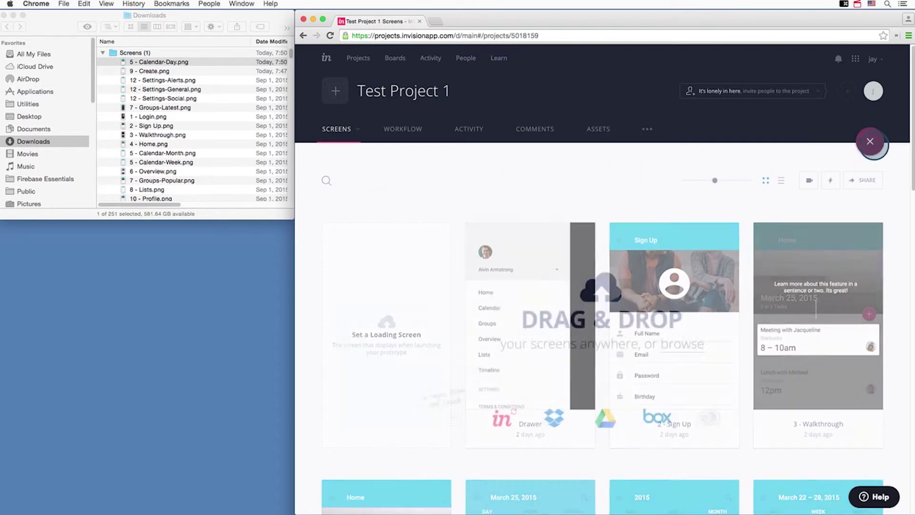
left_click_drag(158, 67, 607, 191)
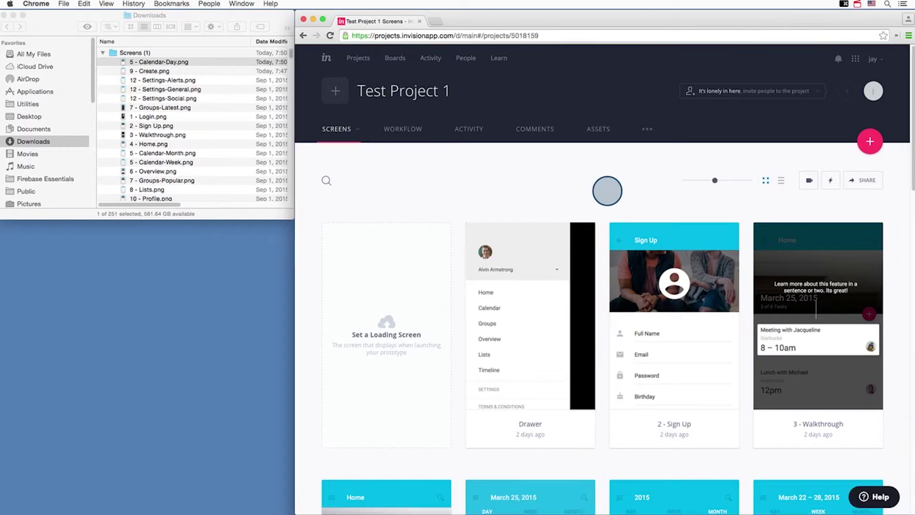
scroll(603, 178, "down", 6)
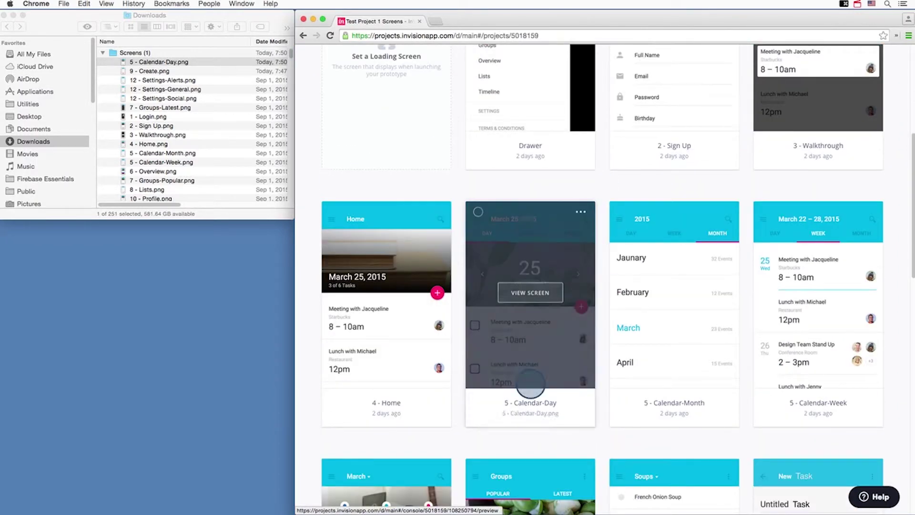
left_click(529, 290)
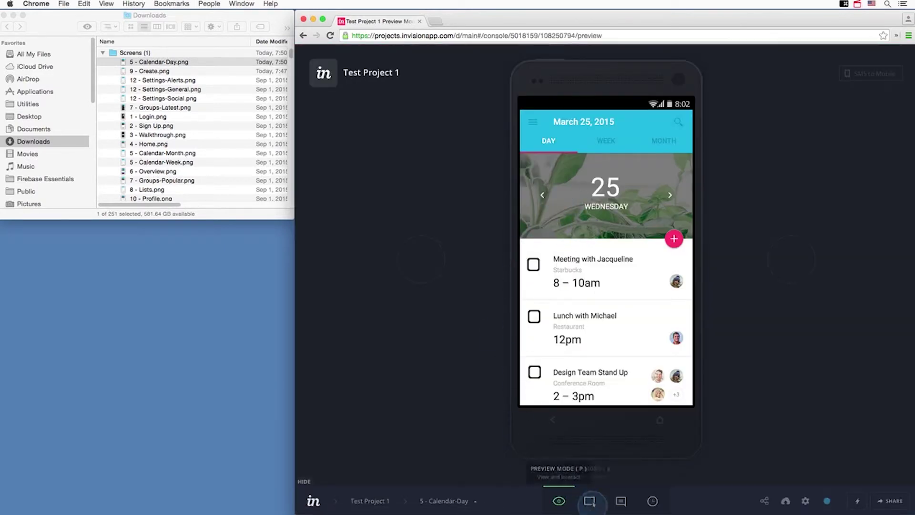
left_click(589, 500)
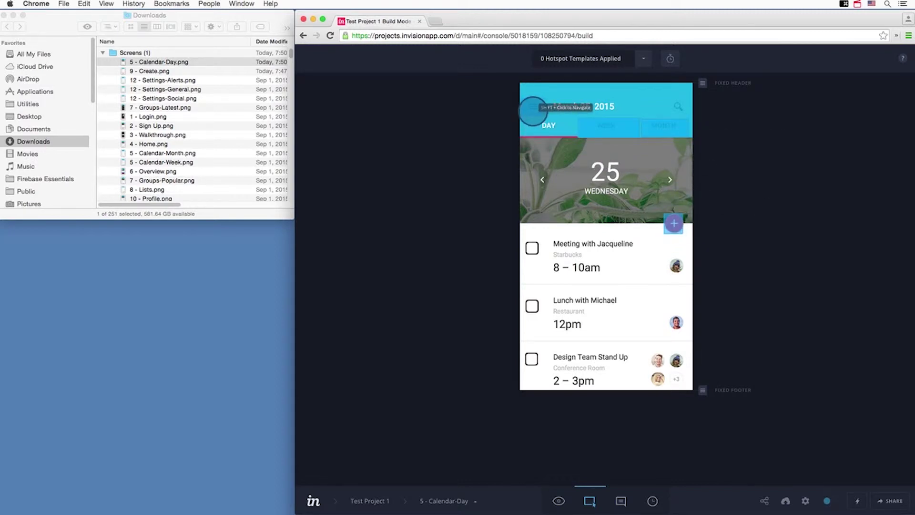
key("p")
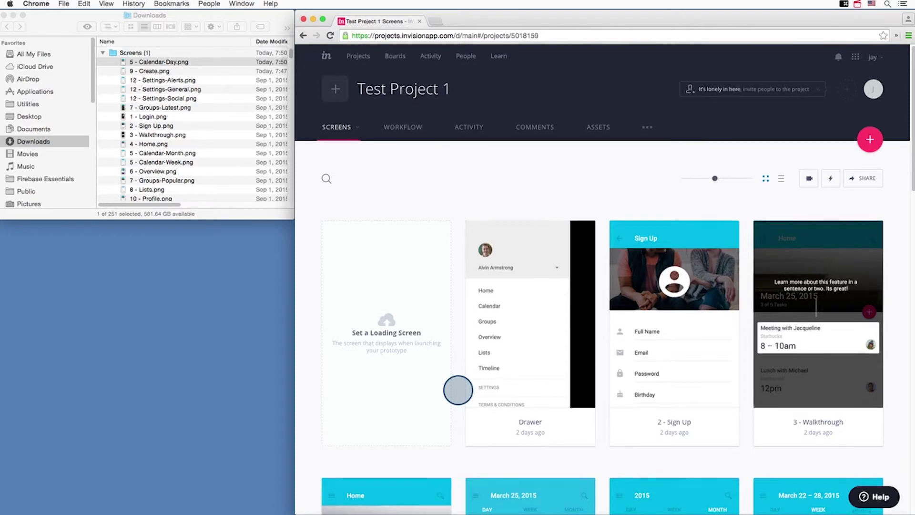
- Scroll the screens grid back up and preview the Drawer card via View Screen
scroll(458, 389, "down", 3)
scroll(457, 388, "down", 2)
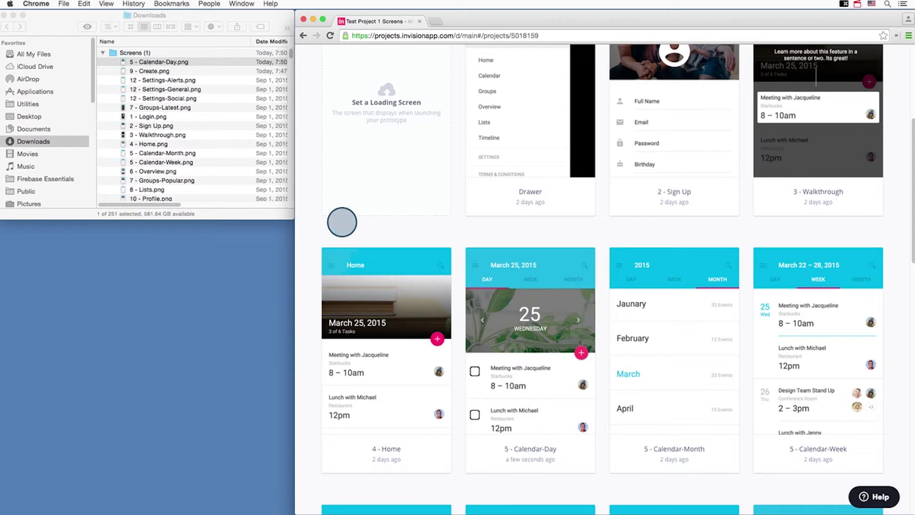
scroll(531, 247, "up", 2)
left_click(529, 241)
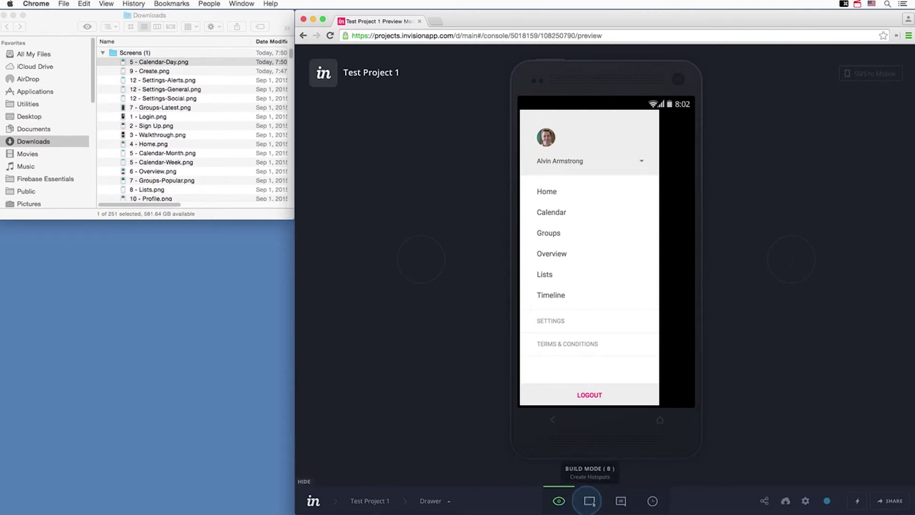
- In Build Mode, retarget the Drawer's Home hotspot to 5 - Calendar-Day and save
left_click(588, 500)
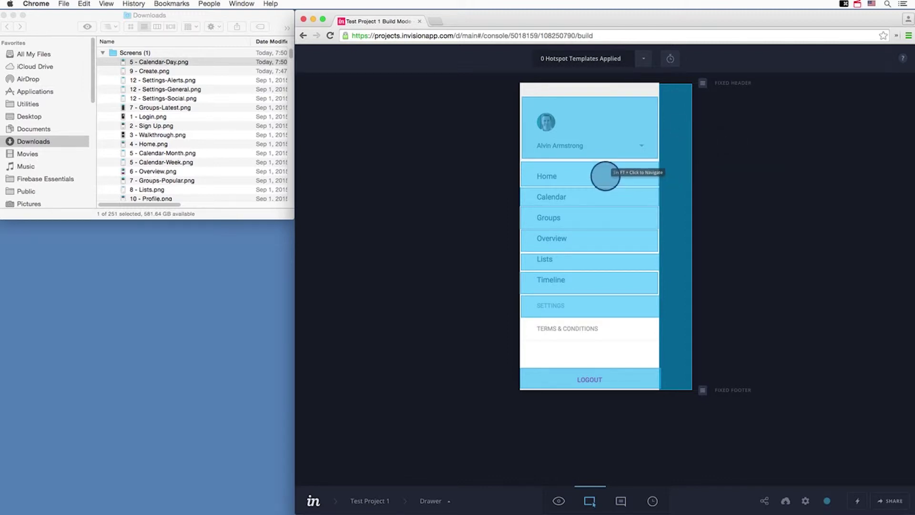
left_click(605, 176)
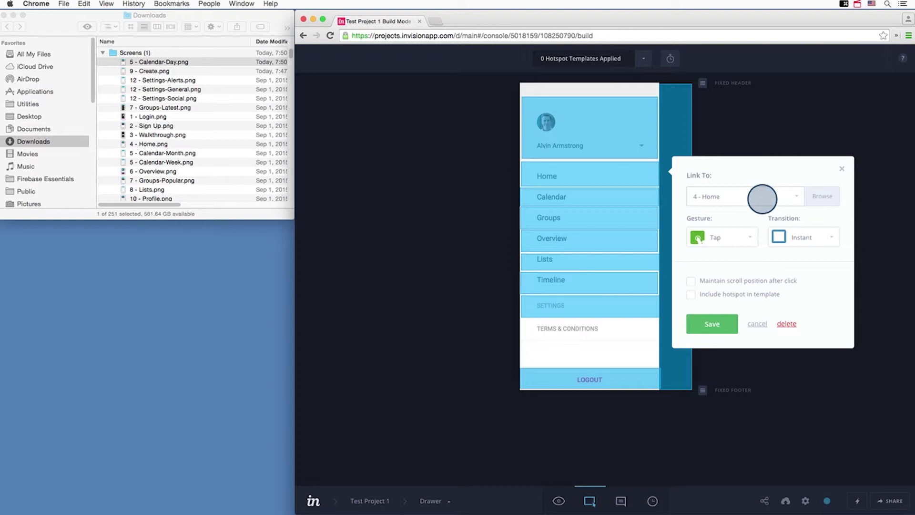
left_click(773, 199)
scroll(762, 305, "down", 1)
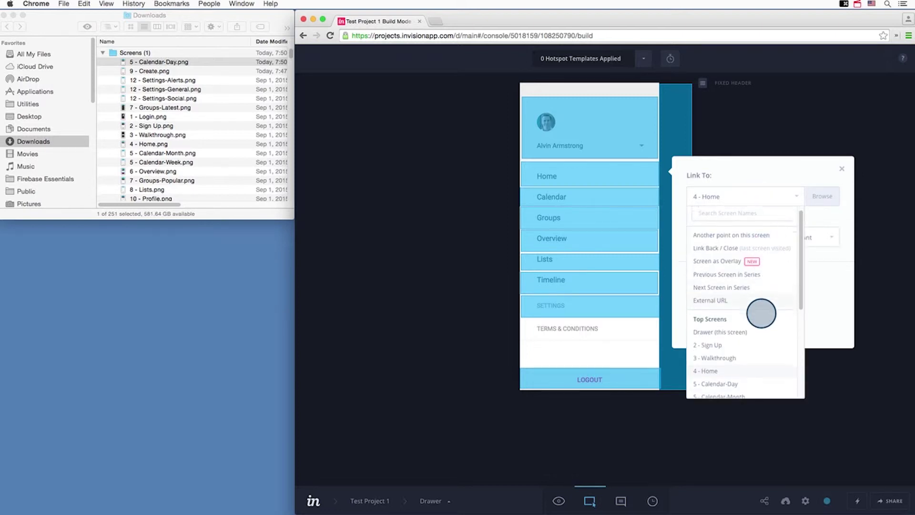
left_click(728, 358)
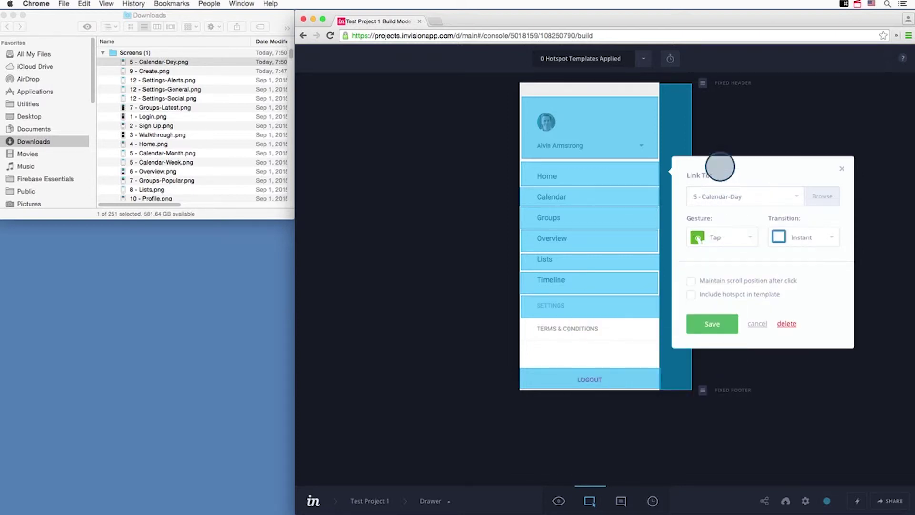
left_click(700, 327)
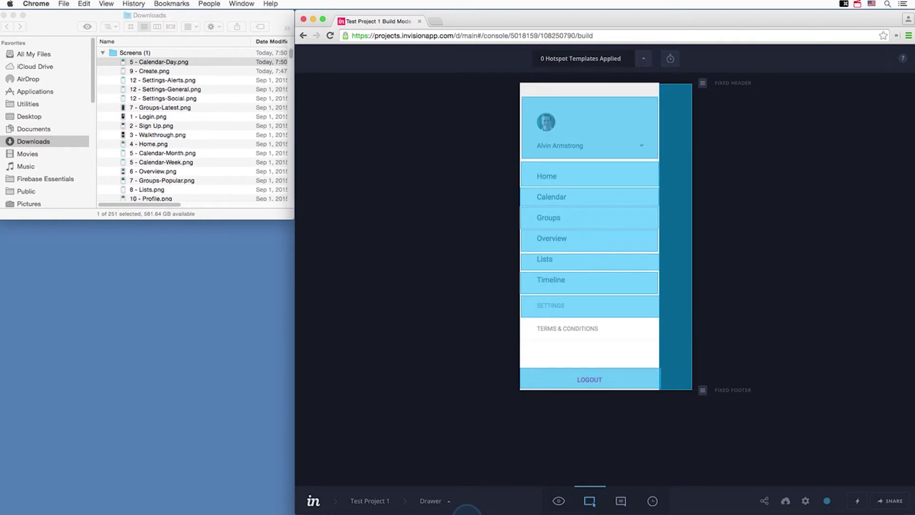
- Test the Home link in Preview, then return to hotspot editing
left_click(557, 500)
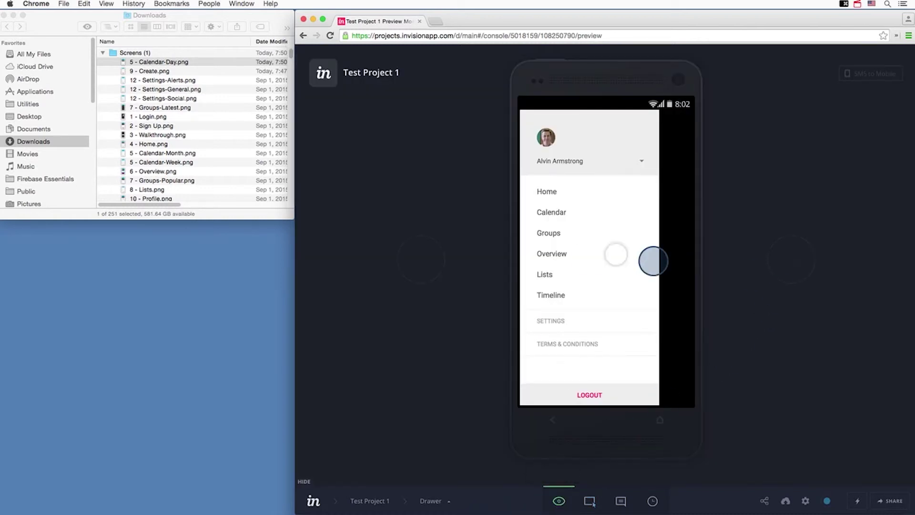
left_click(544, 195)
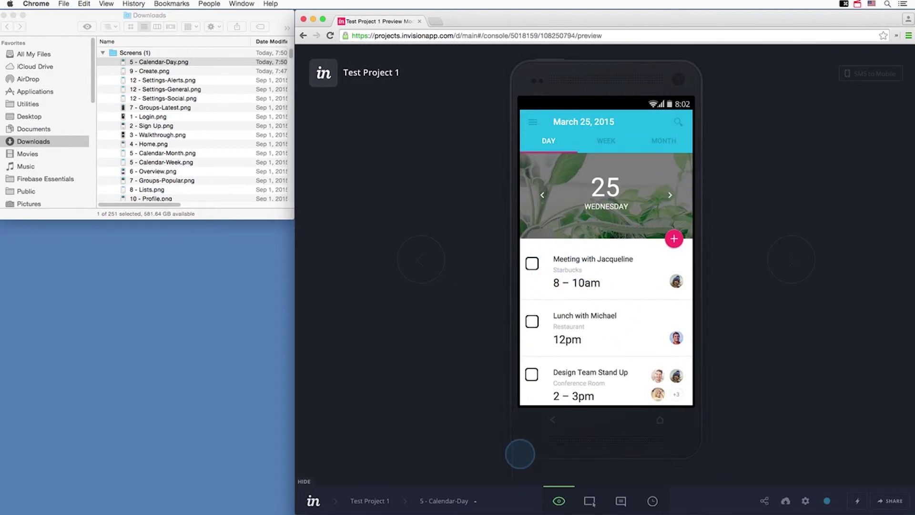
left_click(589, 500)
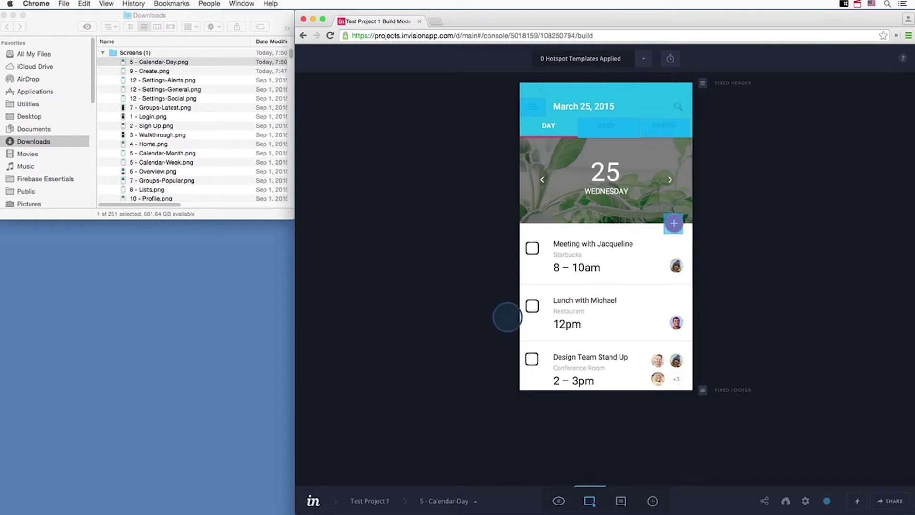
- Relink the Sign Up screen's CREATE hotspot to 5 - Calendar-Day and save
key("Left")
key("Left")
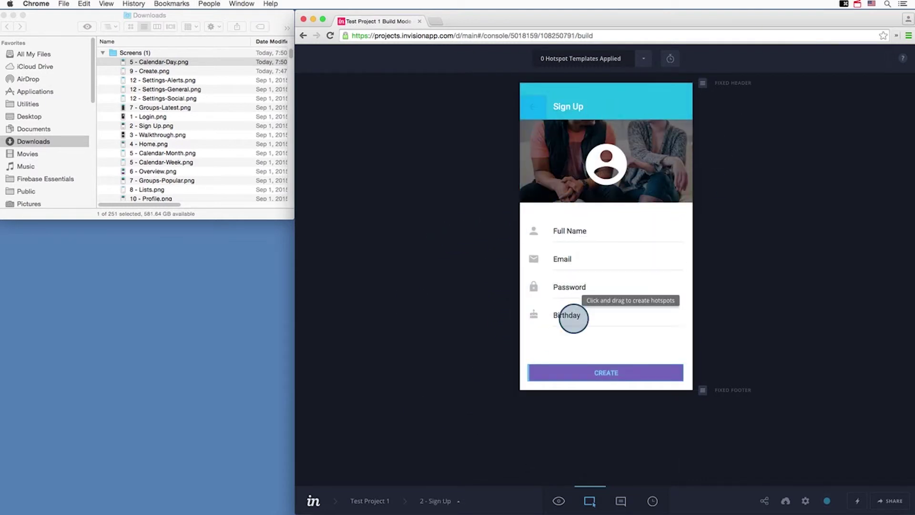
left_click(582, 375)
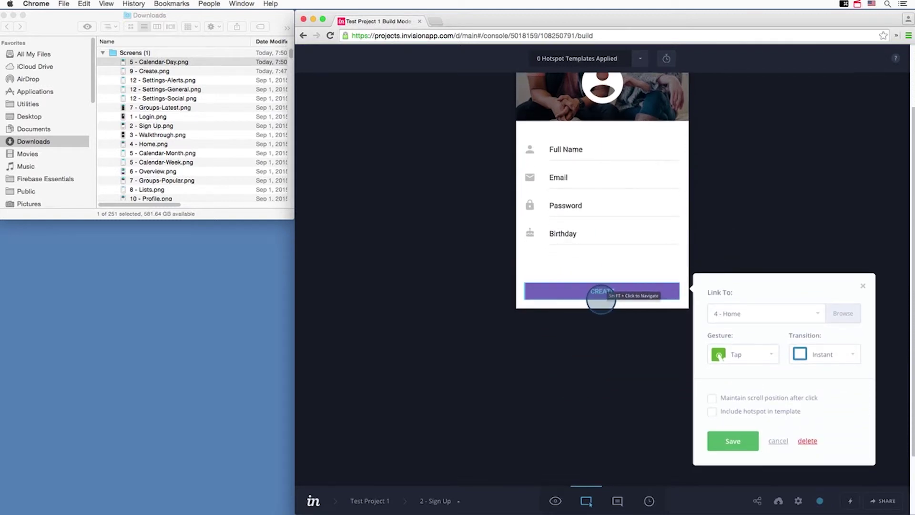
left_click(818, 314)
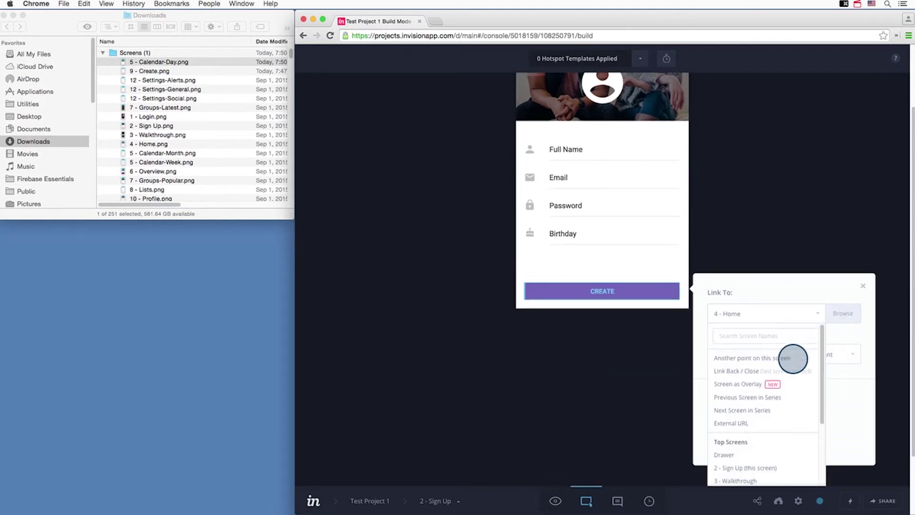
scroll(792, 358, "down", 3)
scroll(793, 358, "down", 2)
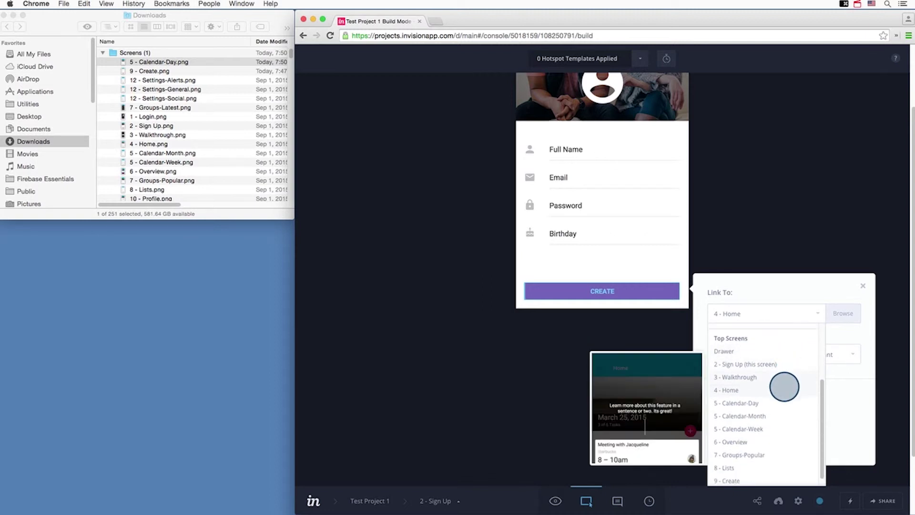
left_click(781, 388)
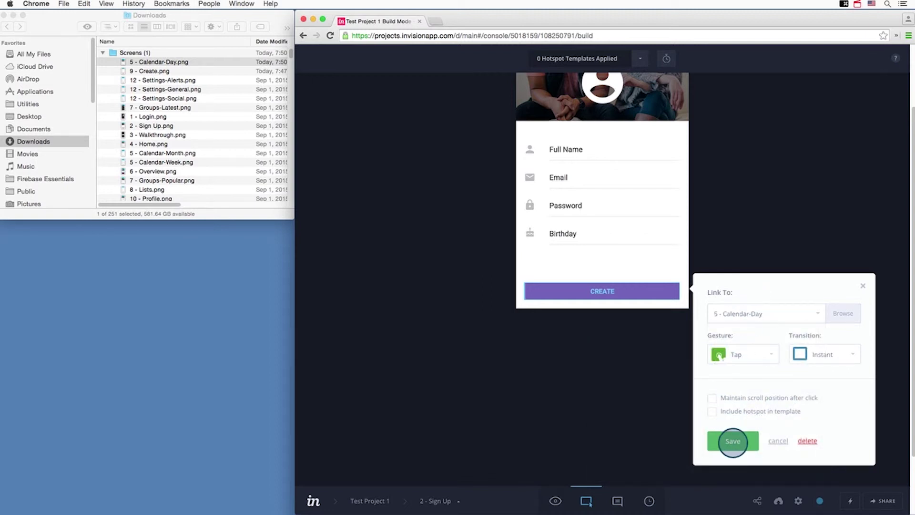
left_click(732, 441)
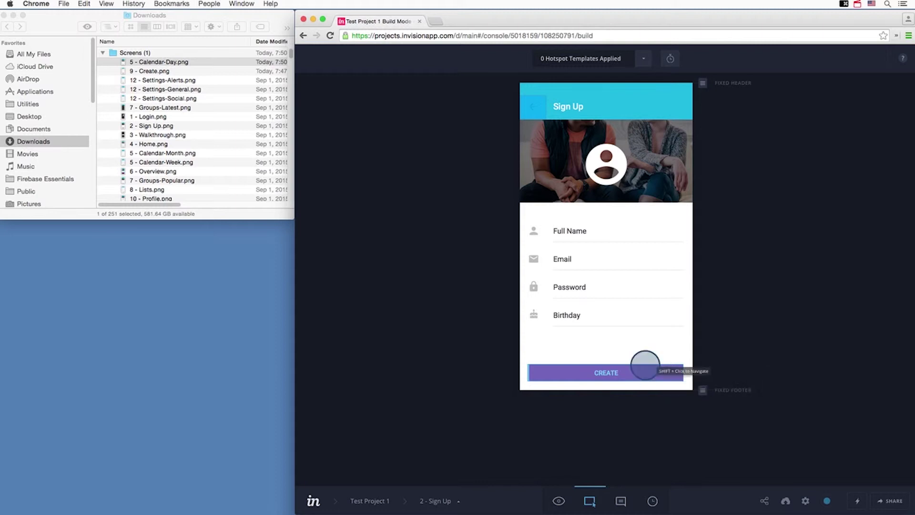
- Point the Walkthrough screen's hotspots to 5 - Calendar-Day
key("Right")
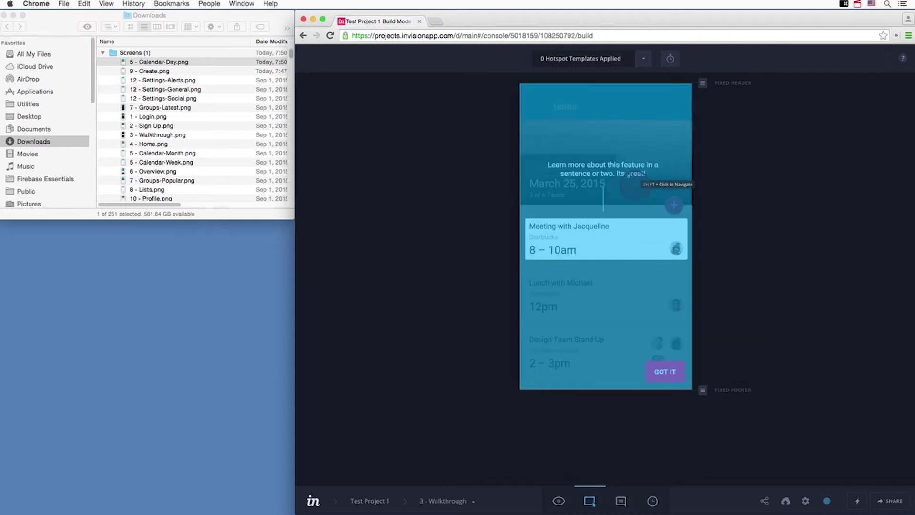
left_click(634, 186)
left_click(793, 259)
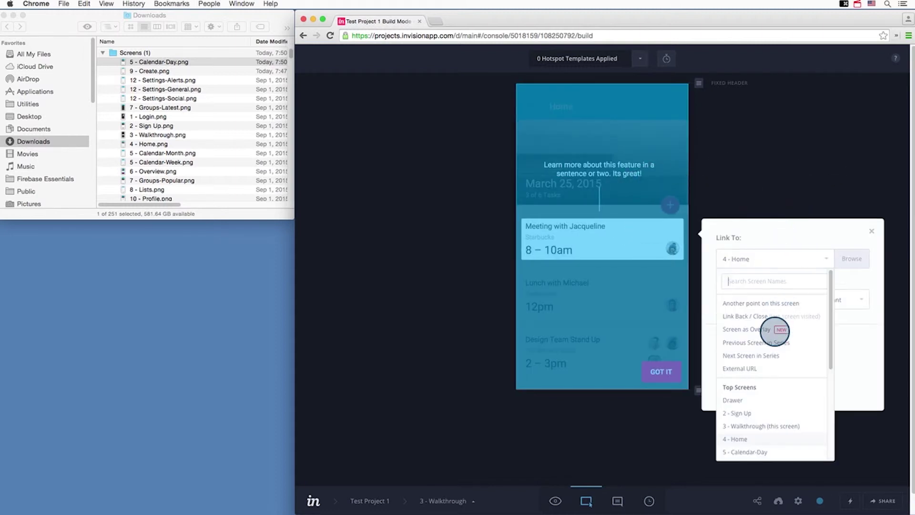
scroll(771, 374, "down", 3)
left_click(759, 402)
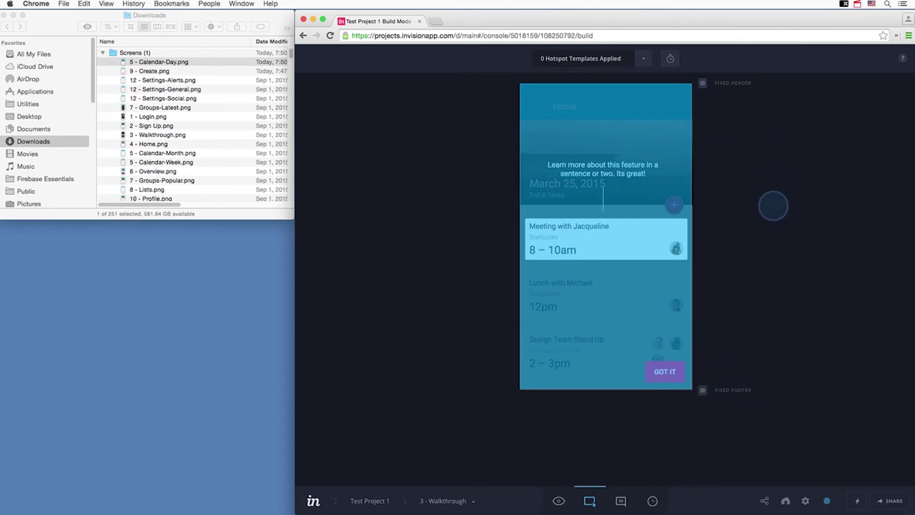
left_click(697, 230)
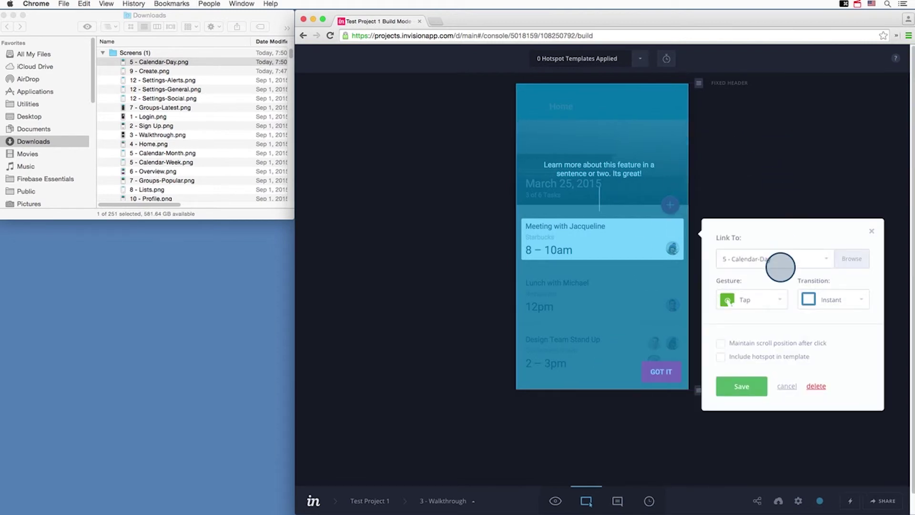
left_click(780, 267)
mouse_move(747, 452)
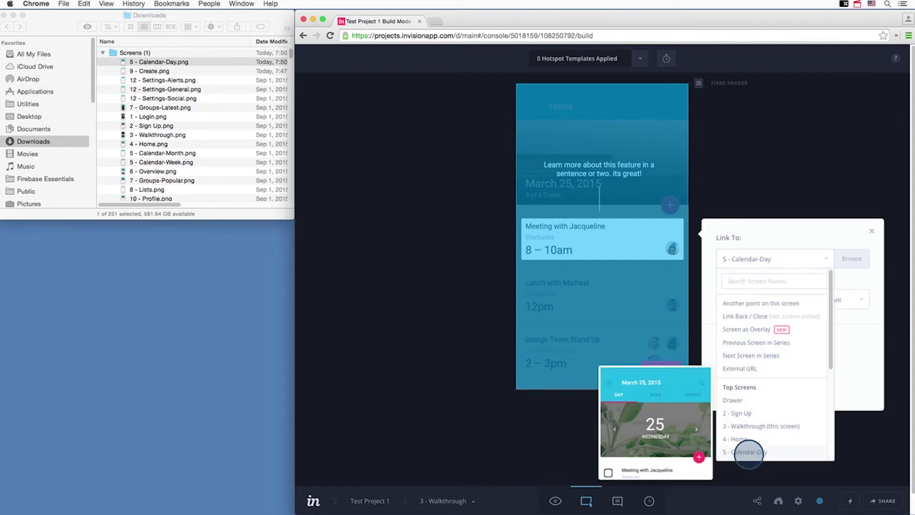
left_click(790, 203)
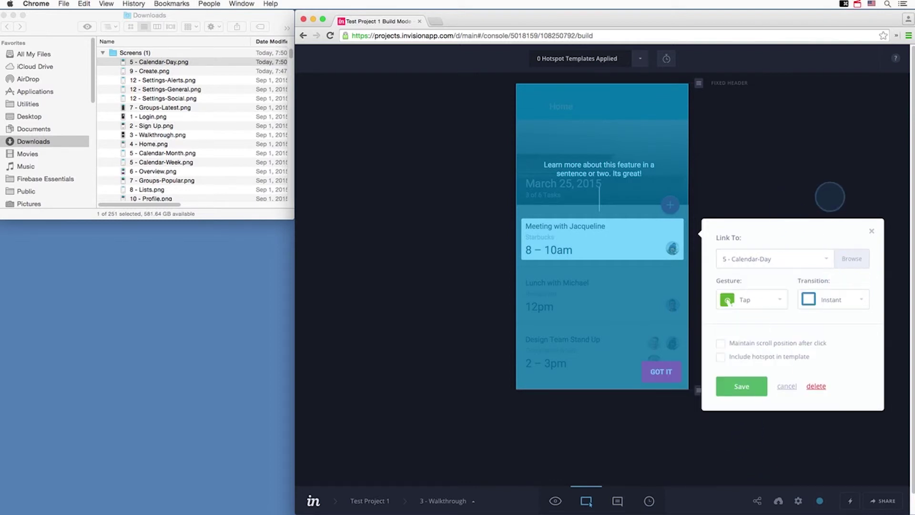
left_click(830, 196)
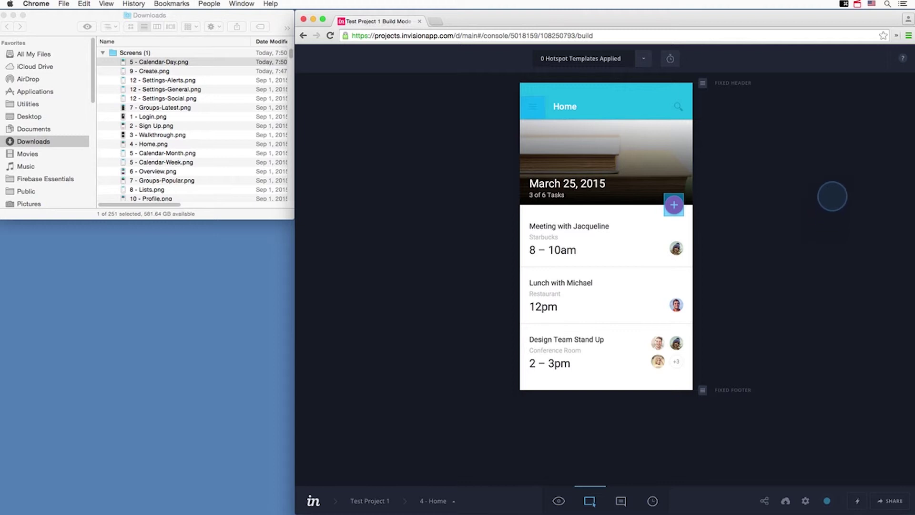
- Step through Calendar-Day, Calendar-Week and Overview screens to the Lists screen
key("Right")
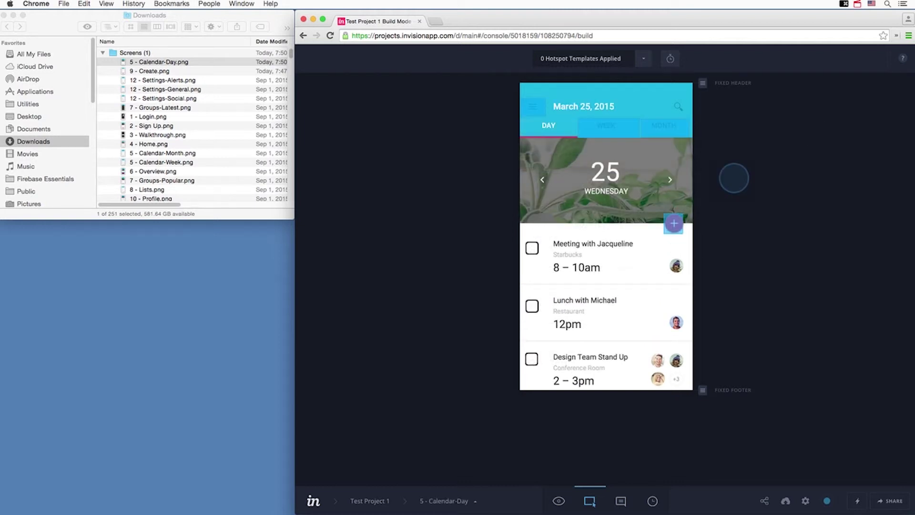
key("Right")
key("Right")
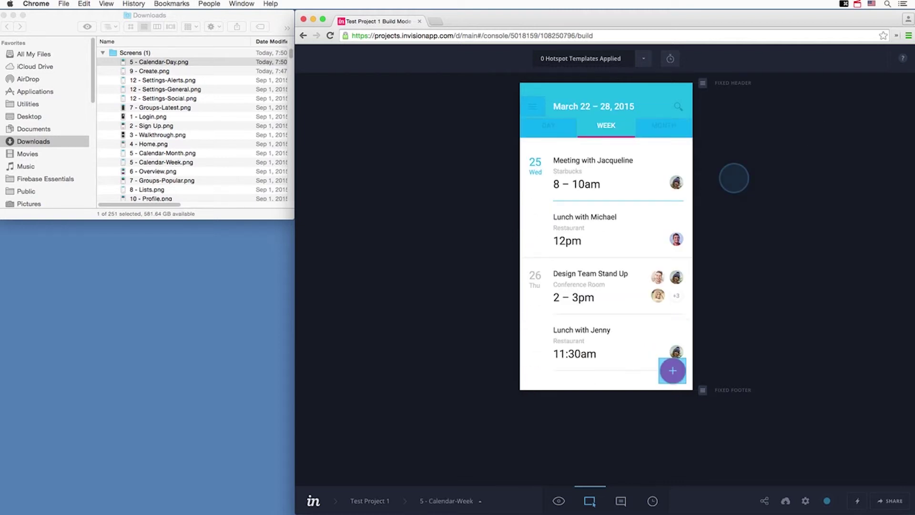
key("Right")
key("Right")
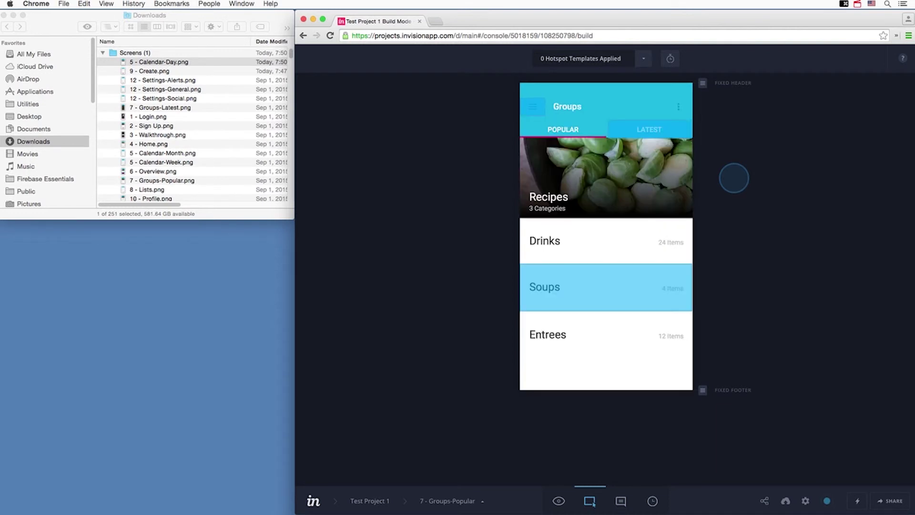
key("Right")
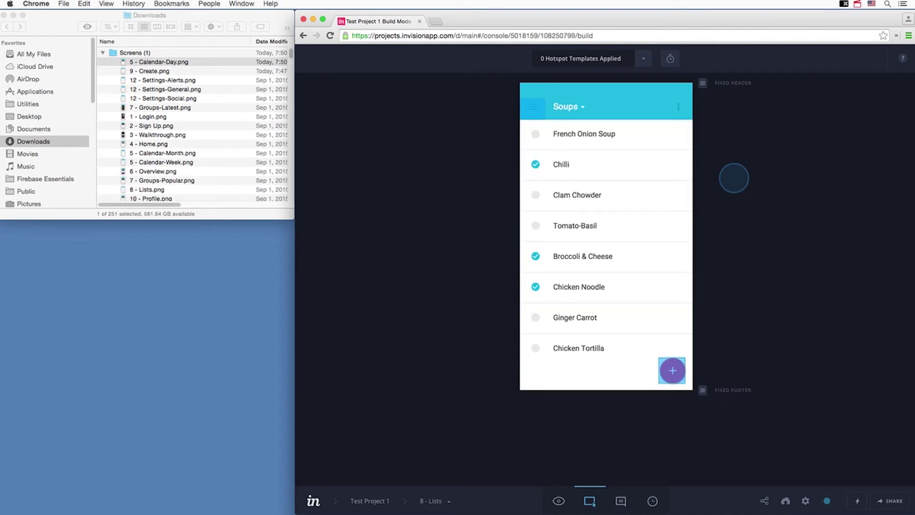
key("Right")
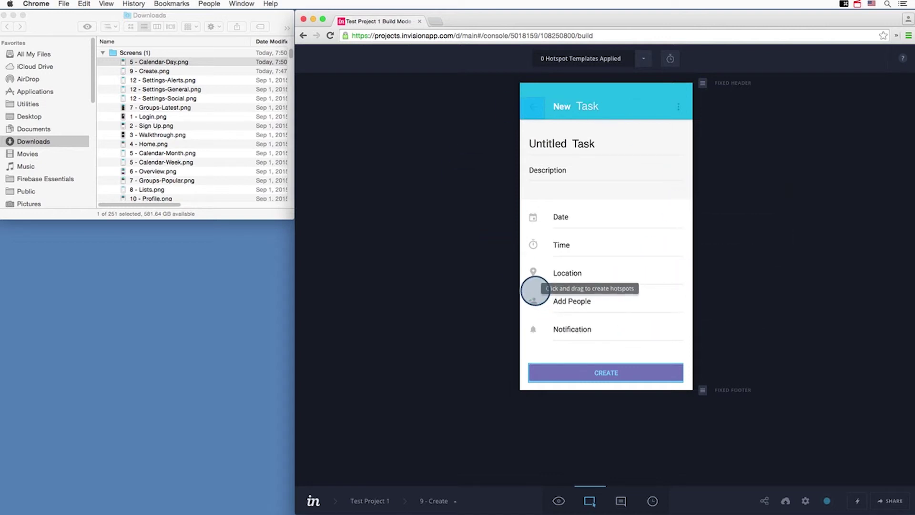
- Inspect the CREATE hotspot's link target and close it unchanged
left_click(658, 370)
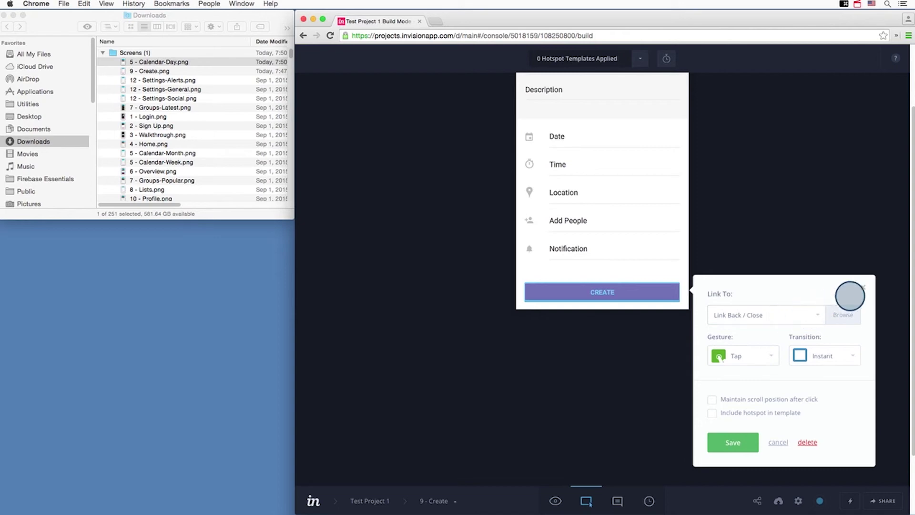
left_click(817, 316)
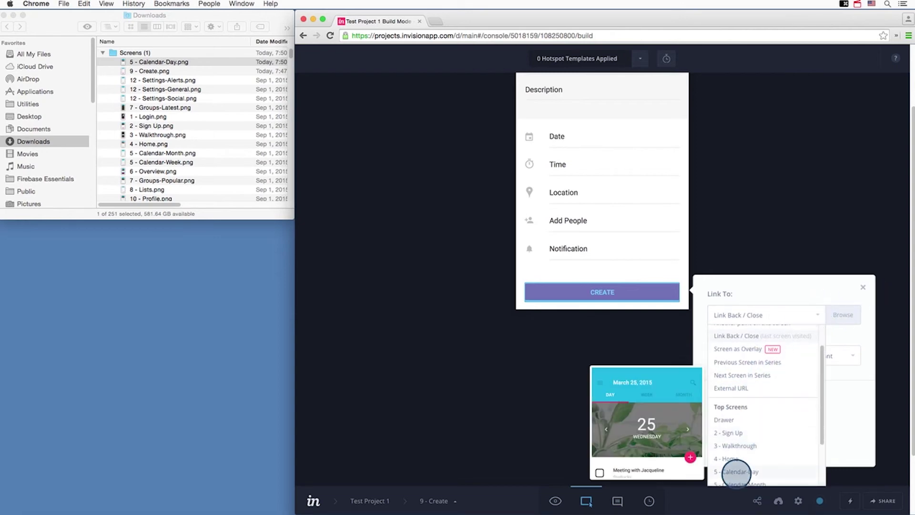
left_click(862, 287)
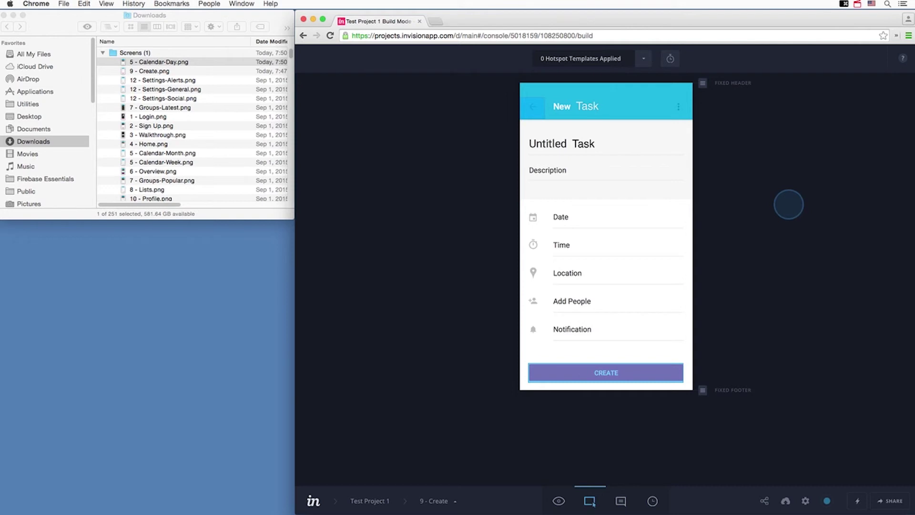
- Link the Login screen's SIGN IN hotspot to 5 - Calendar-Day and preview the prototype
key("Right")
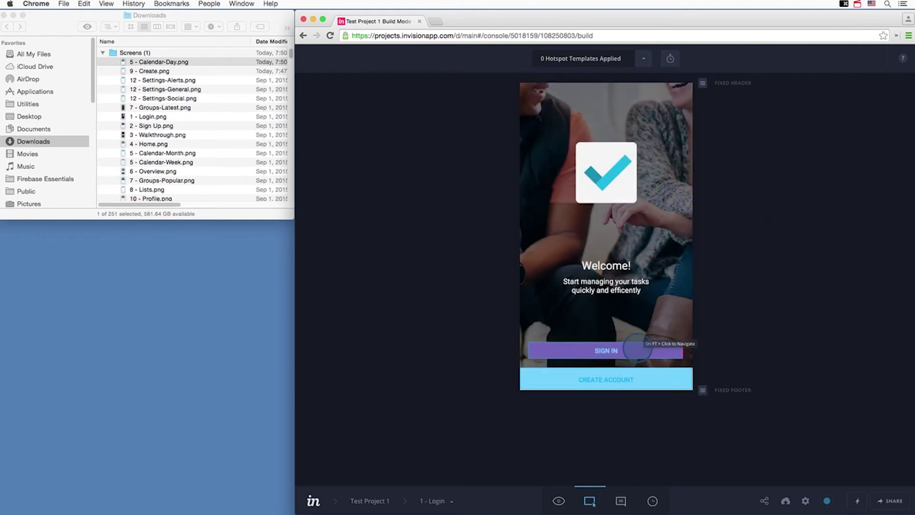
left_click(637, 350)
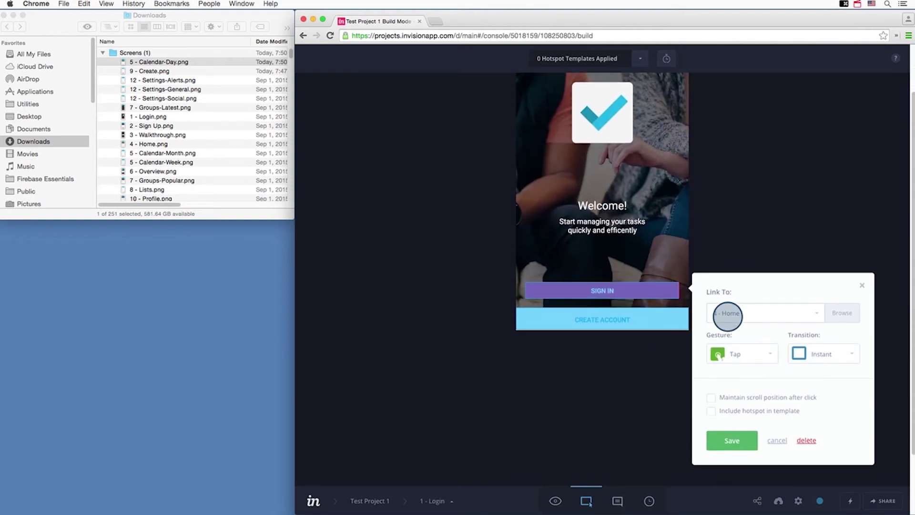
left_click(728, 313)
scroll(747, 333, "down", 3)
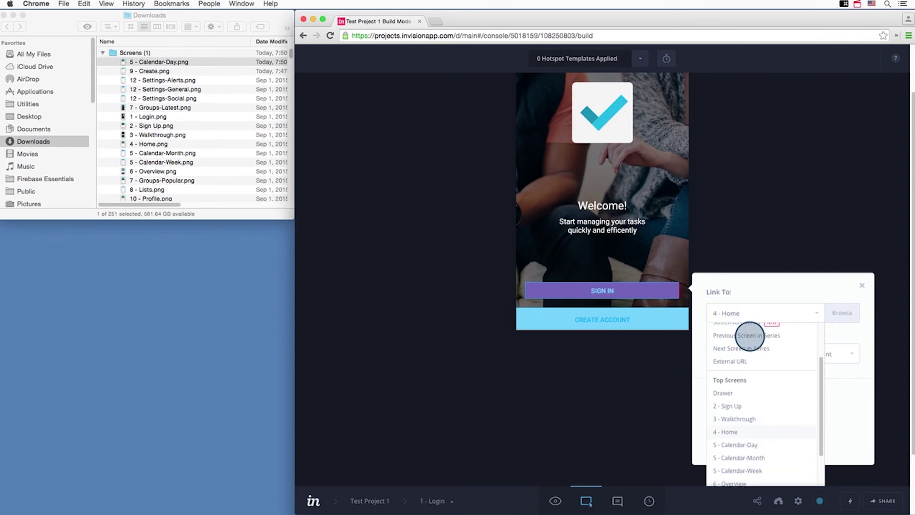
left_click(742, 447)
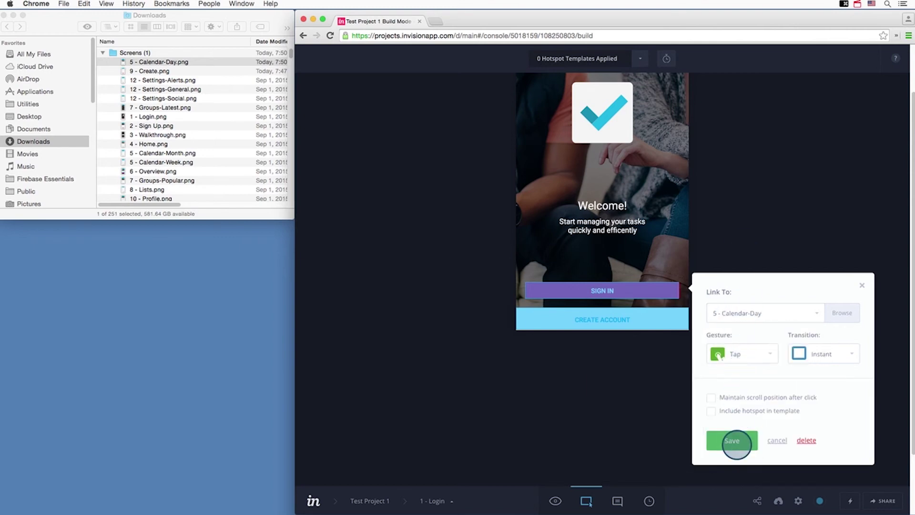
left_click(736, 438)
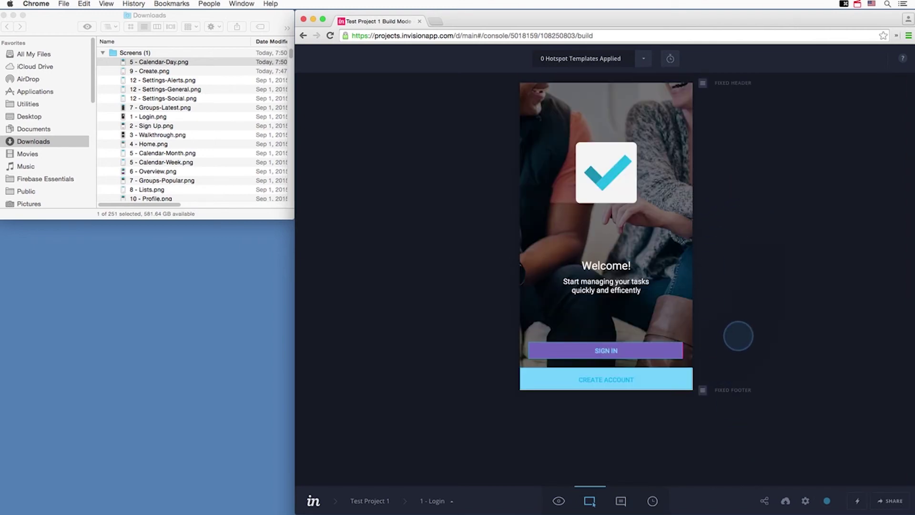
left_click(558, 500)
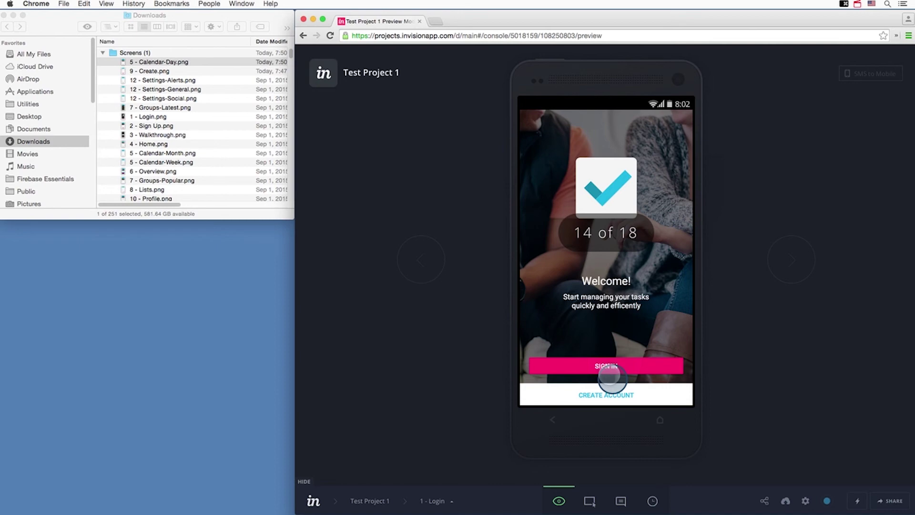
- Verify SIGN IN reaches Calendar-Day and + reaches New Task, then exit to Screens
left_click(606, 366)
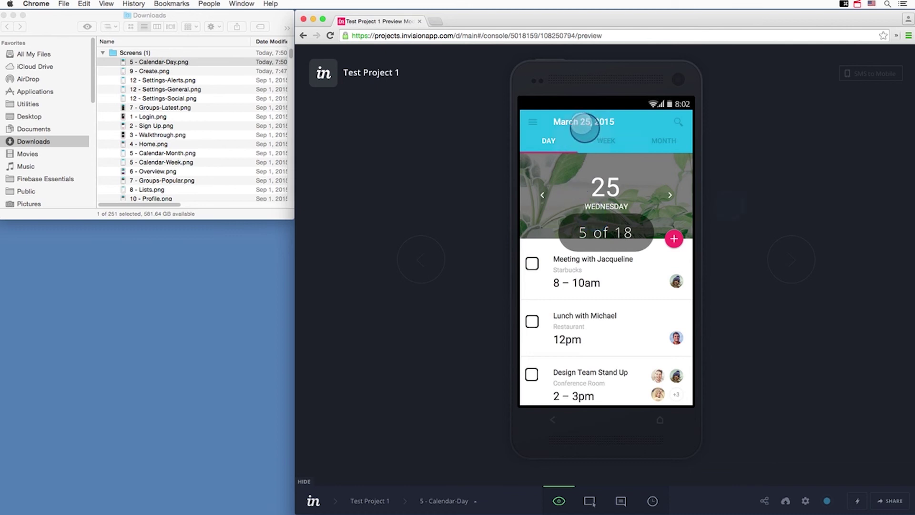
left_click(678, 239)
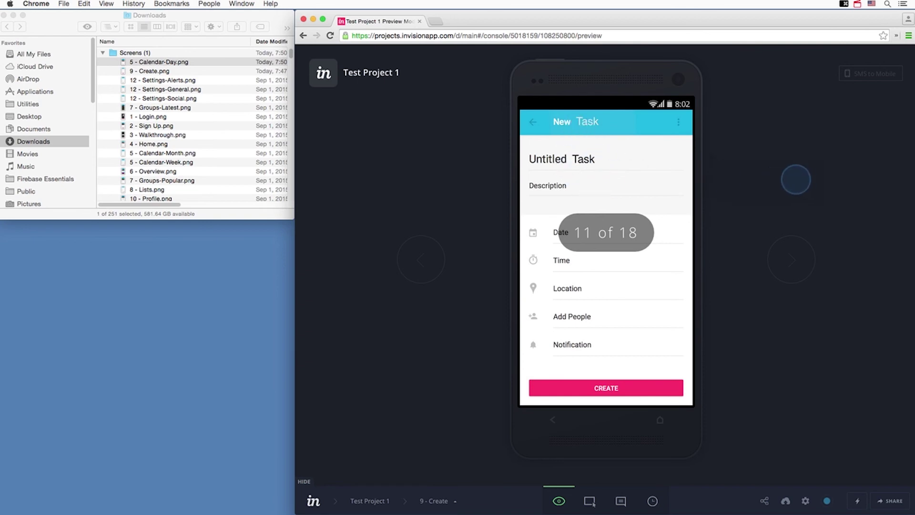
key("Escape")
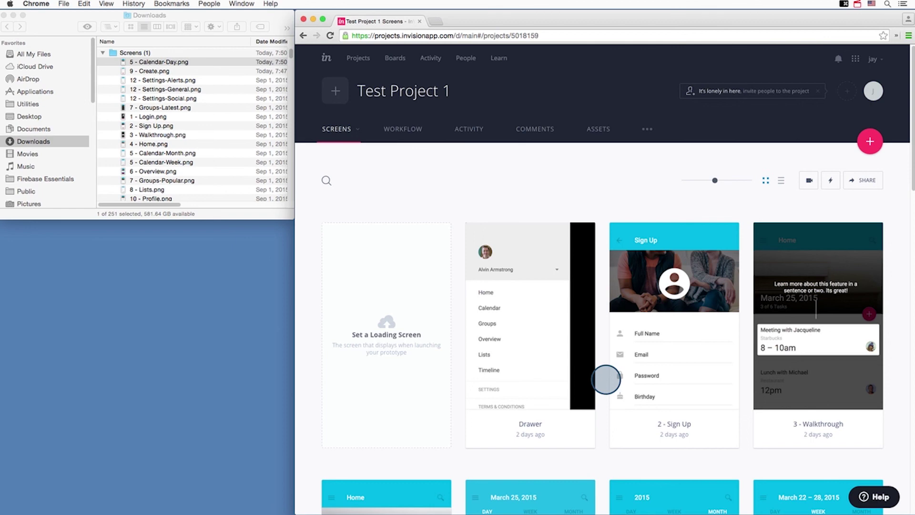